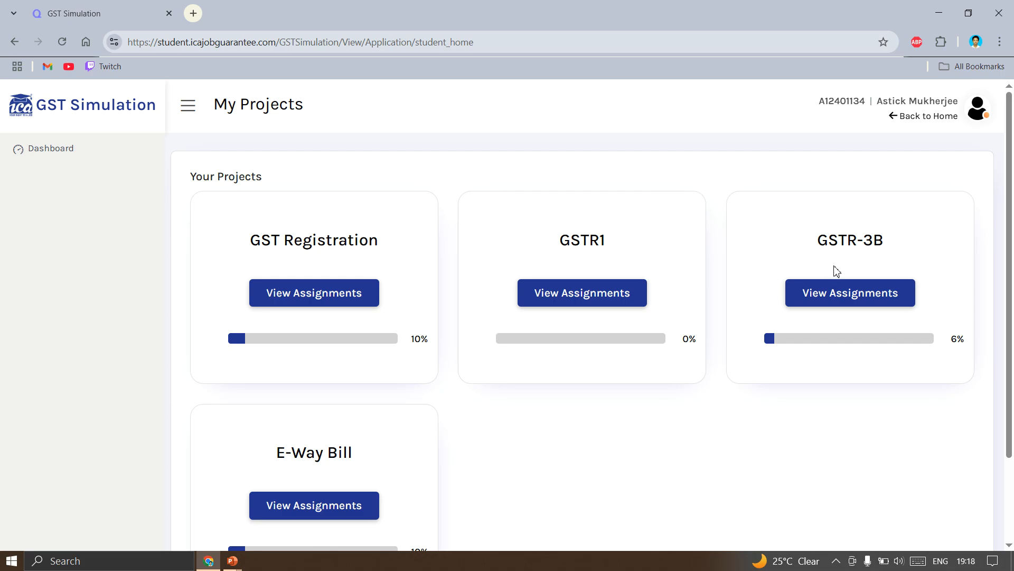
Open Assignment 01 of the GSTR-3B project and view its relevant document.
left_click(842, 292)
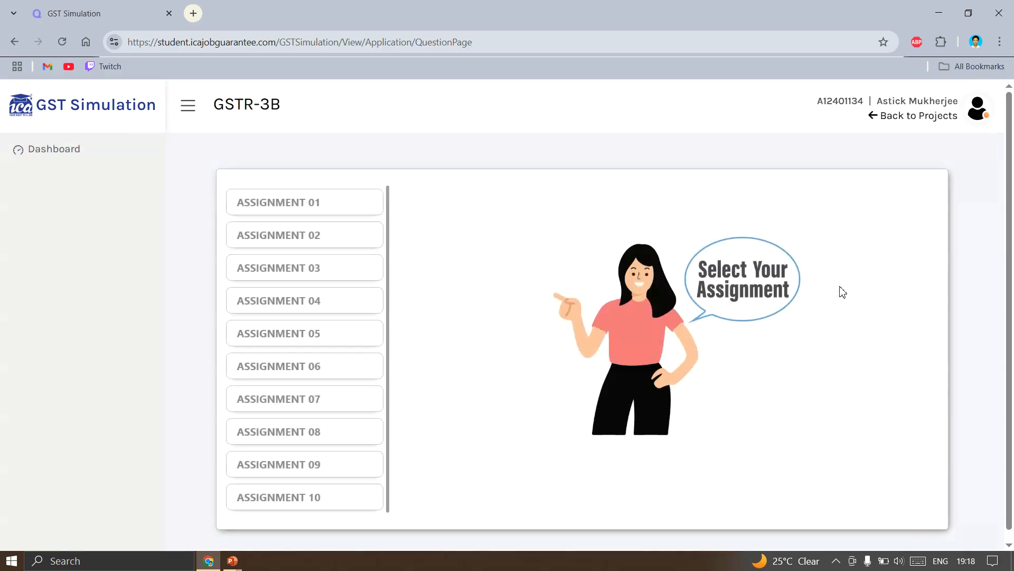
left_click(323, 203)
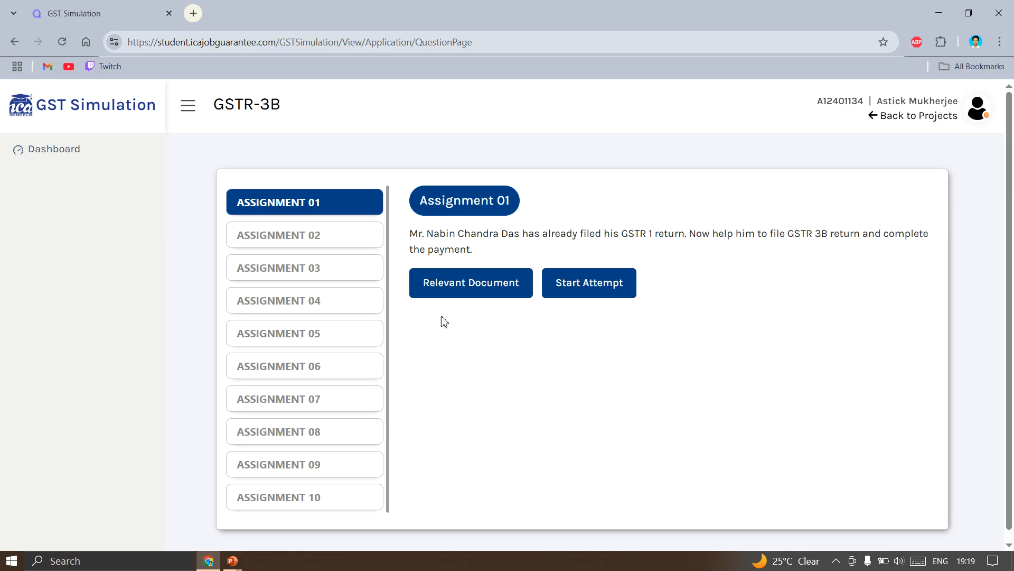
left_click(446, 280)
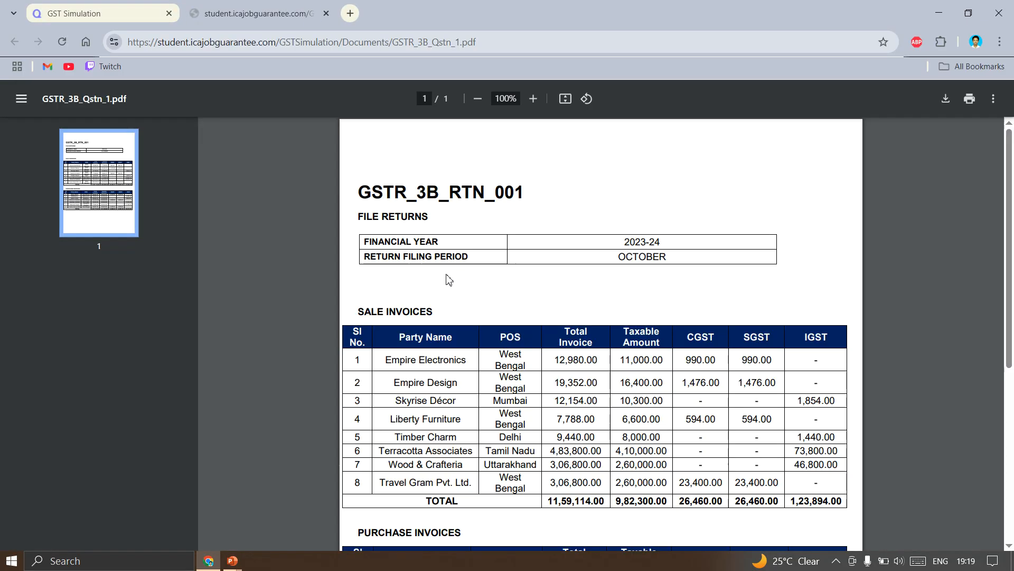
Start the assignment attempt and log in as a regular dealer with the account username, password and captcha characters.
left_click(76, 13)
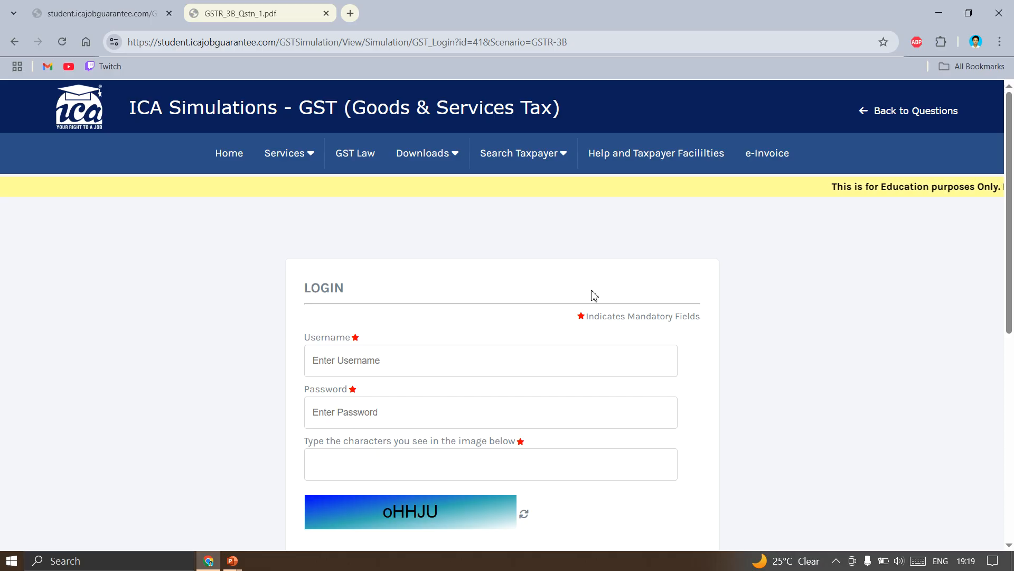
left_click(374, 357)
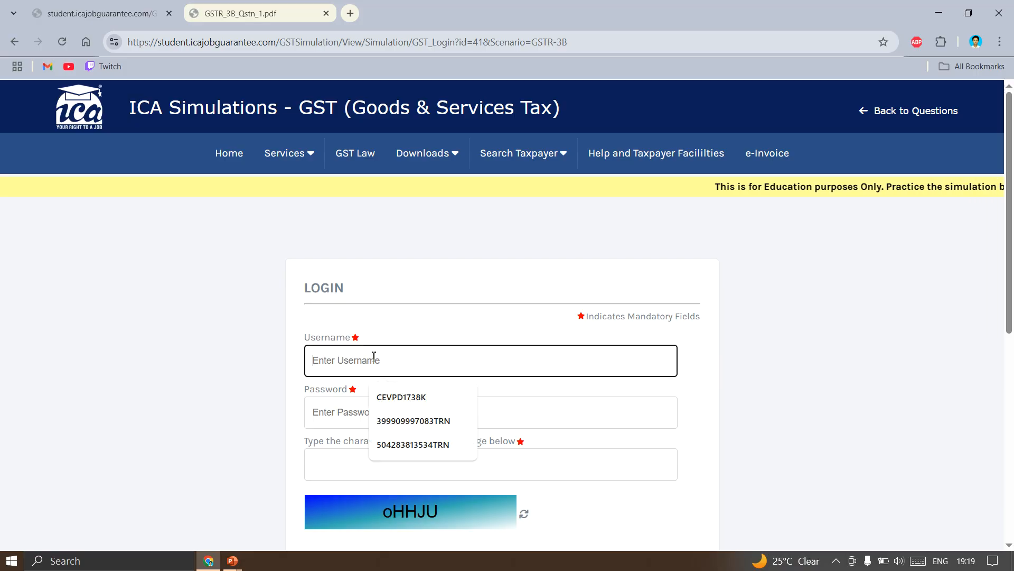
left_click(415, 404)
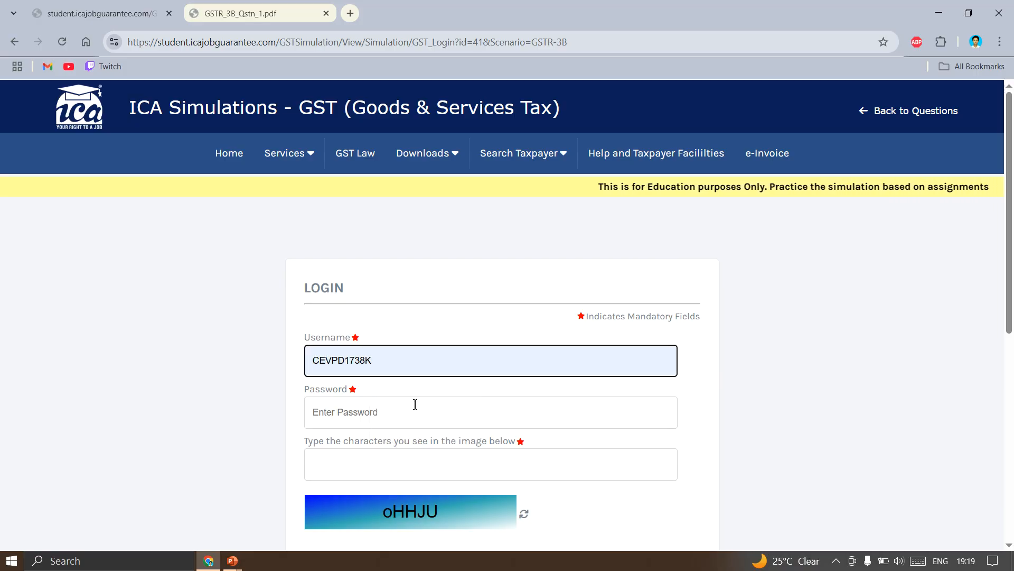
left_click(342, 414)
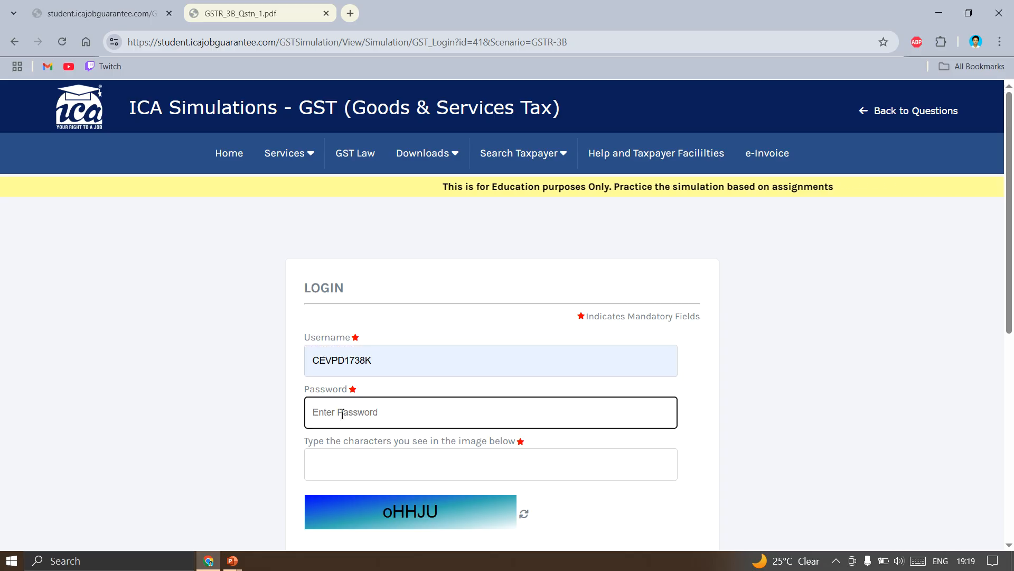
type("******")
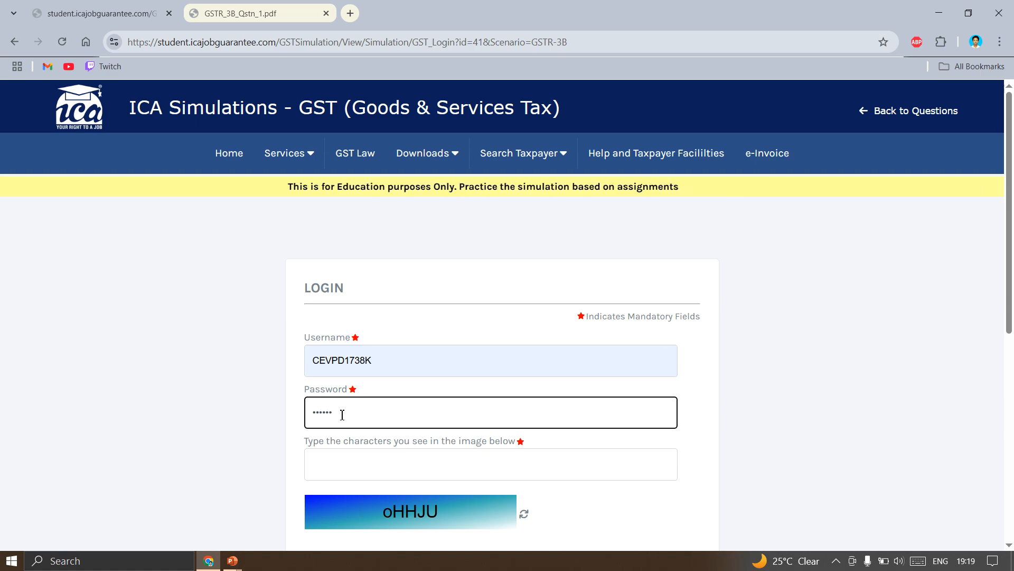
left_click(346, 466)
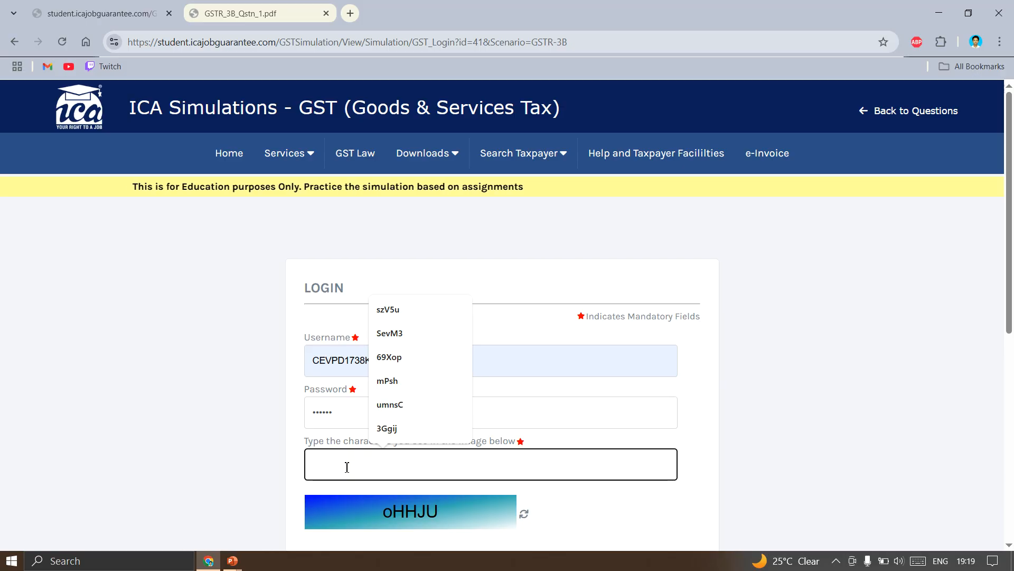
type("o")
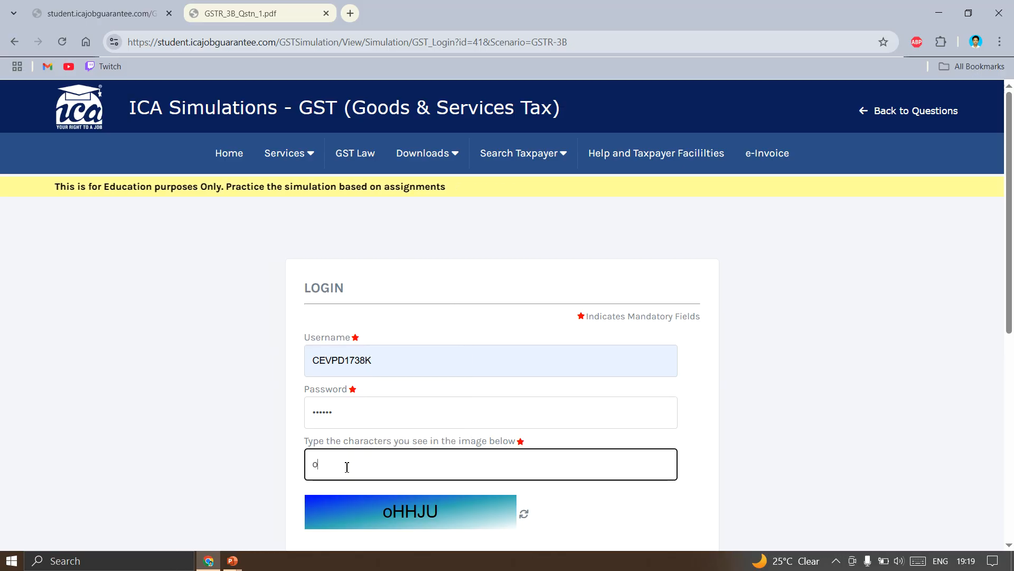
type("HHJU")
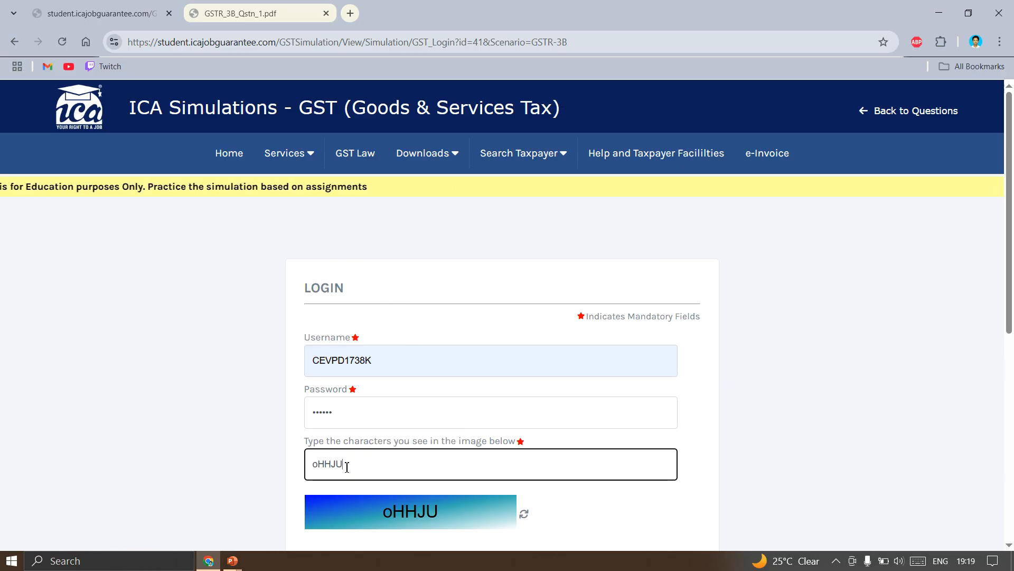
scroll(748, 421, "down", 1)
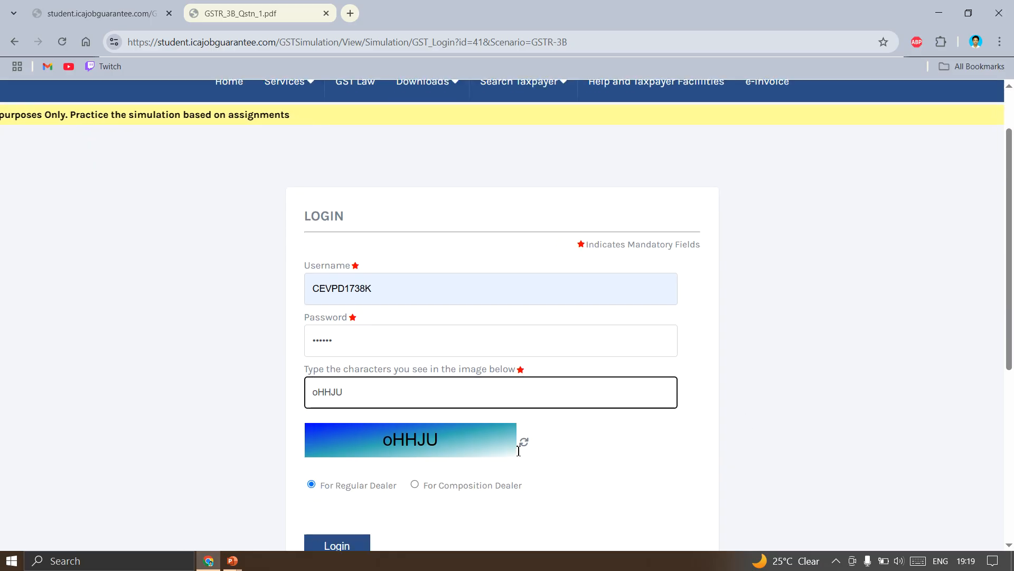
scroll(476, 477, "down", 2)
left_click(333, 462)
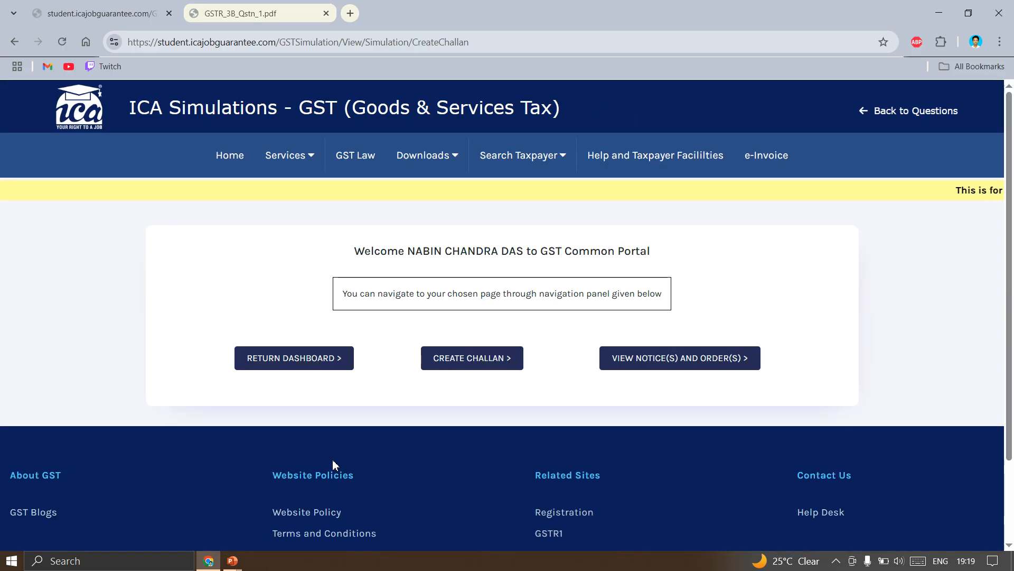
Open the return dashboard and search for returns of financial year 2023-24 with filing period October.
left_click(281, 360)
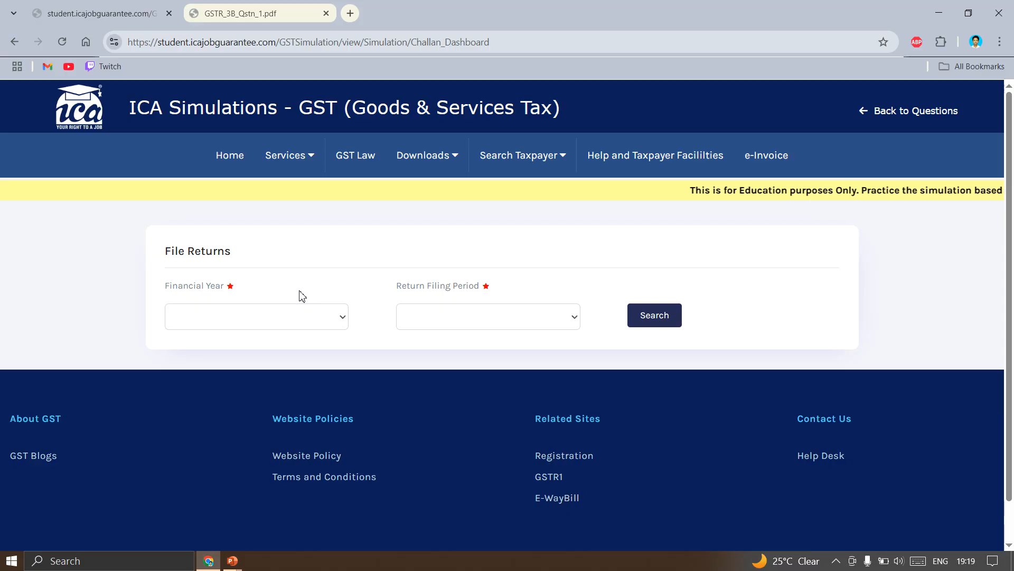
left_click(300, 13)
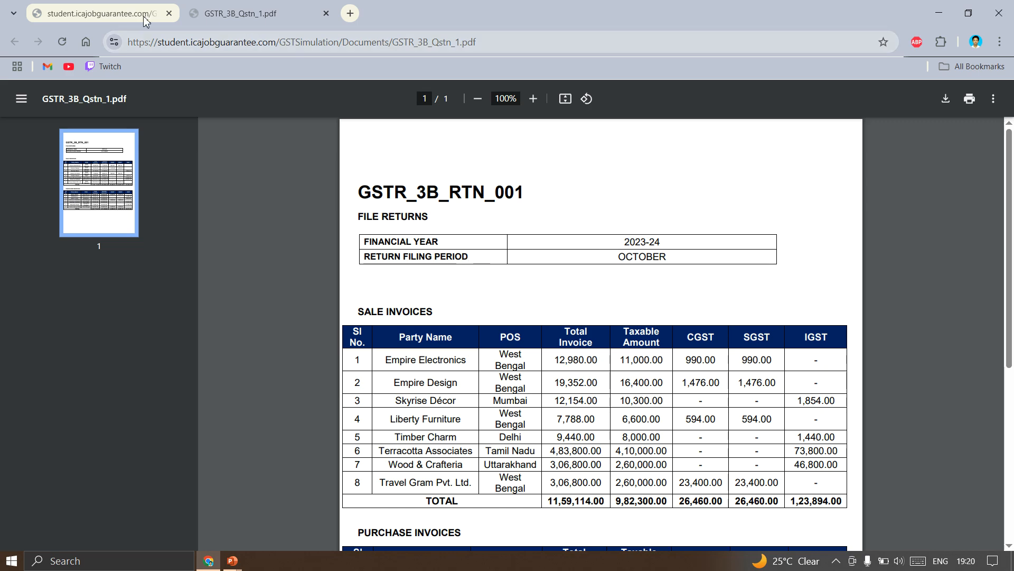
left_click(271, 14)
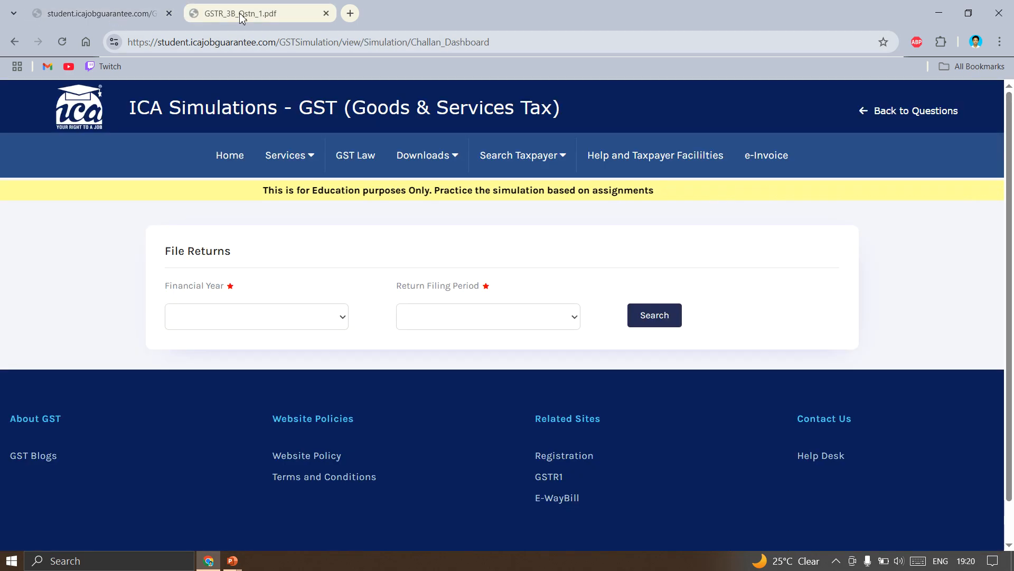
left_click(331, 312)
left_click(185, 370)
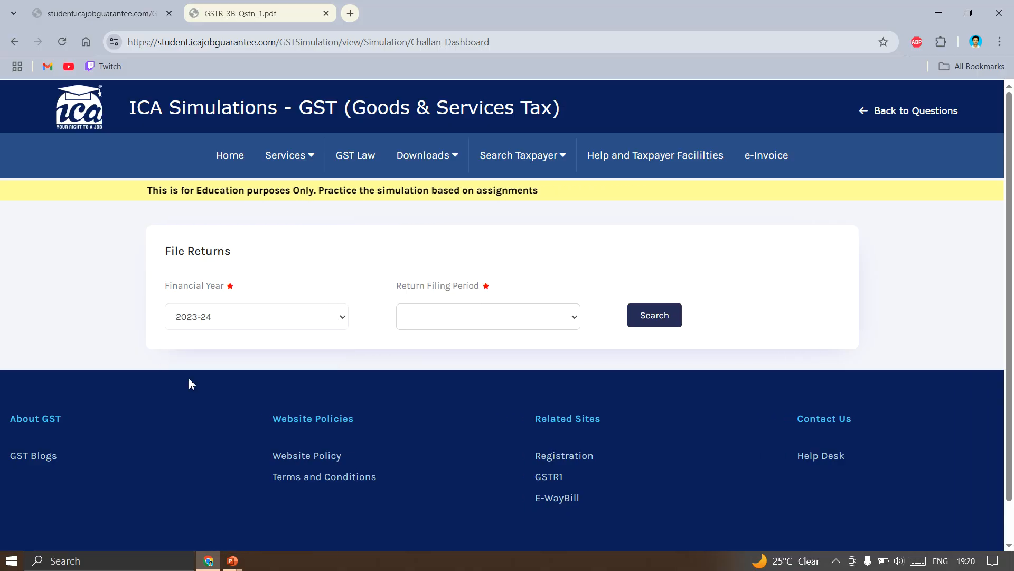
left_click(455, 326)
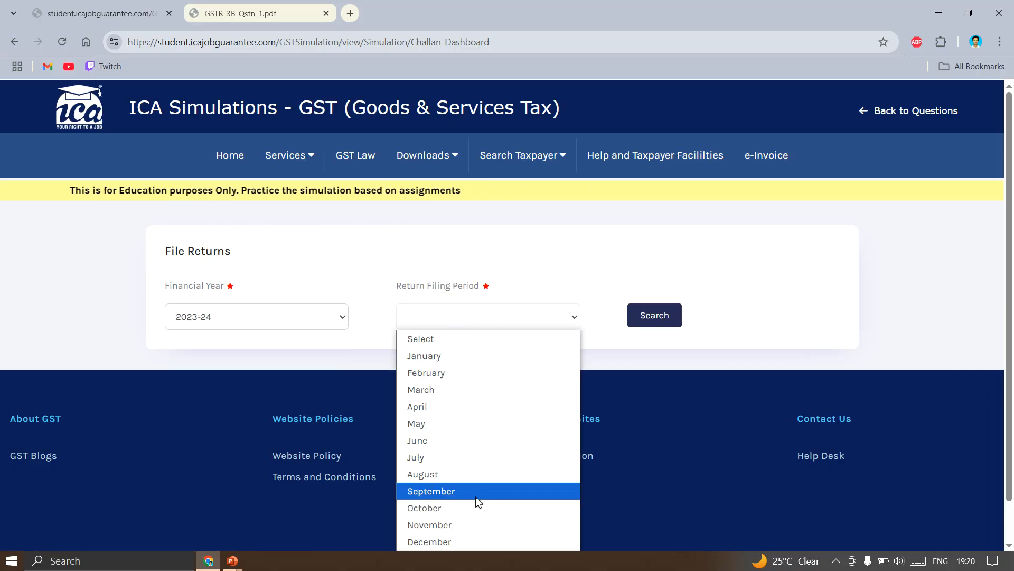
left_click(464, 508)
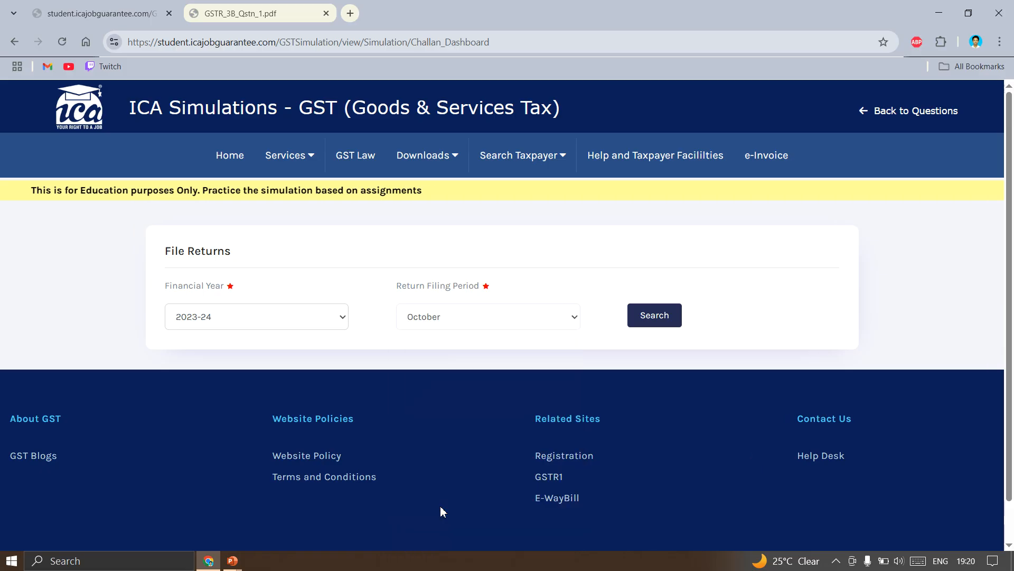
left_click(655, 320)
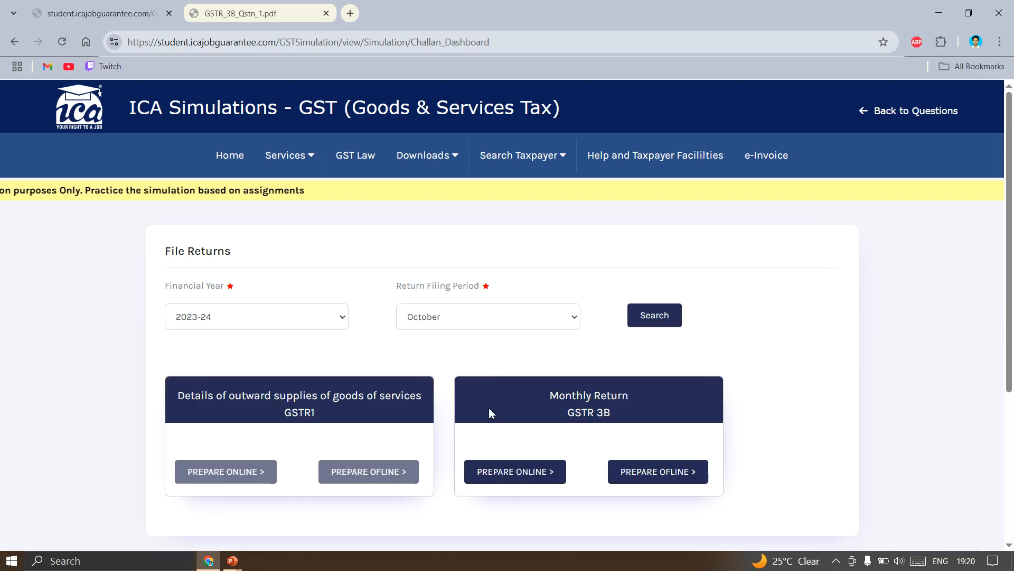
Prepare the GSTR 3B monthly return online, answer No to filing a NIL return, and continue.
left_click(529, 474)
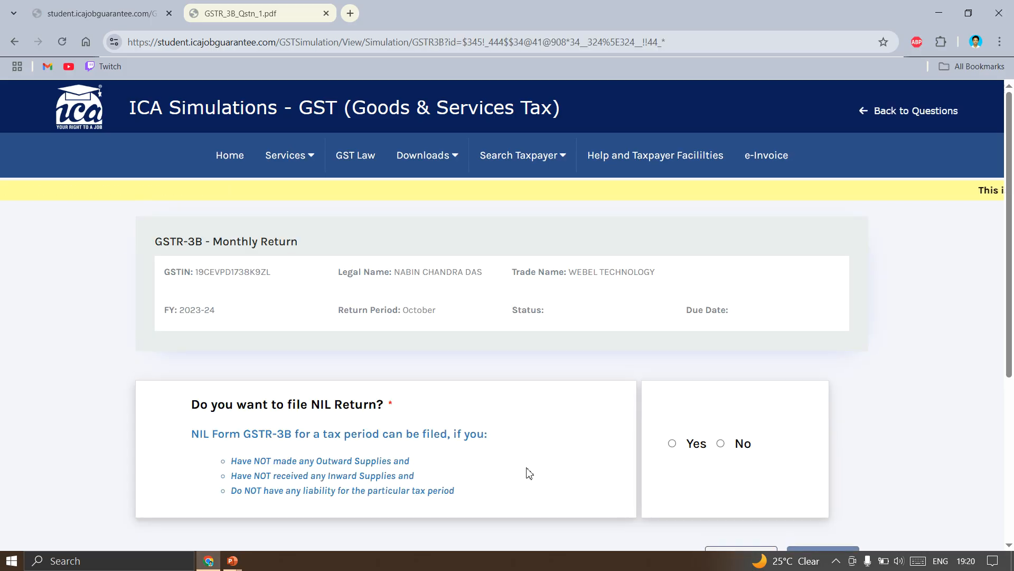
scroll(529, 474, "down", 1)
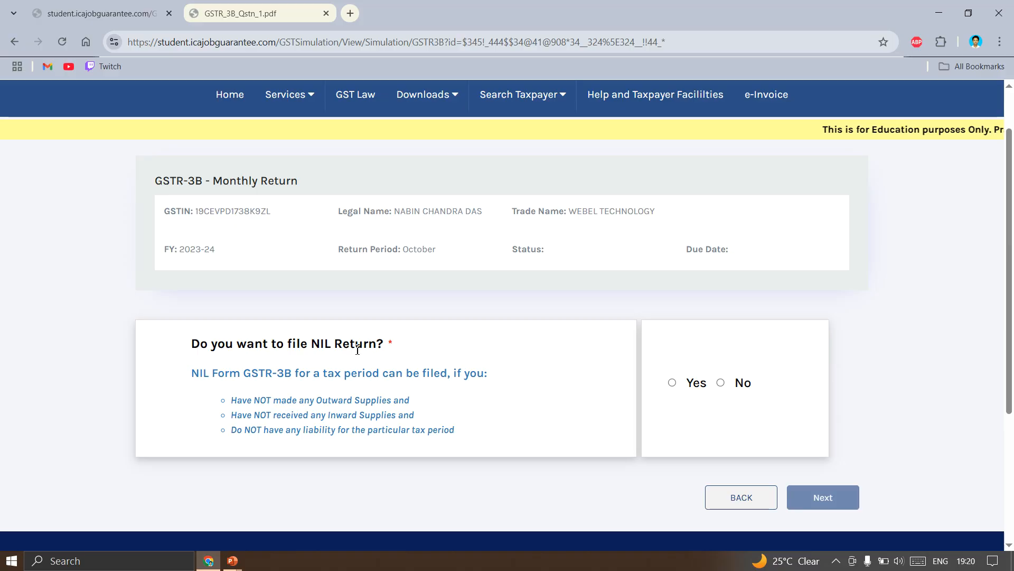
left_click(722, 383)
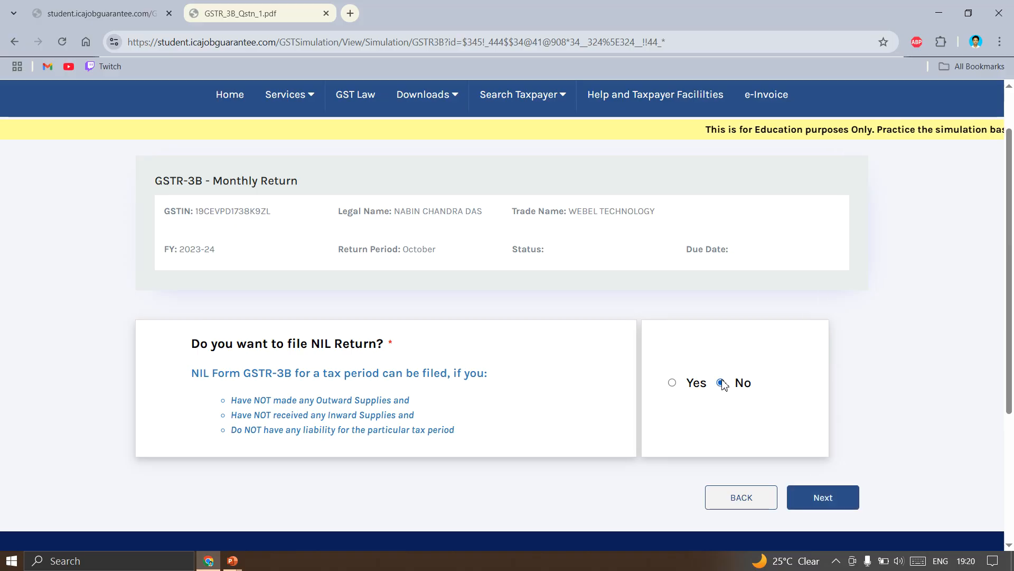
left_click(819, 499)
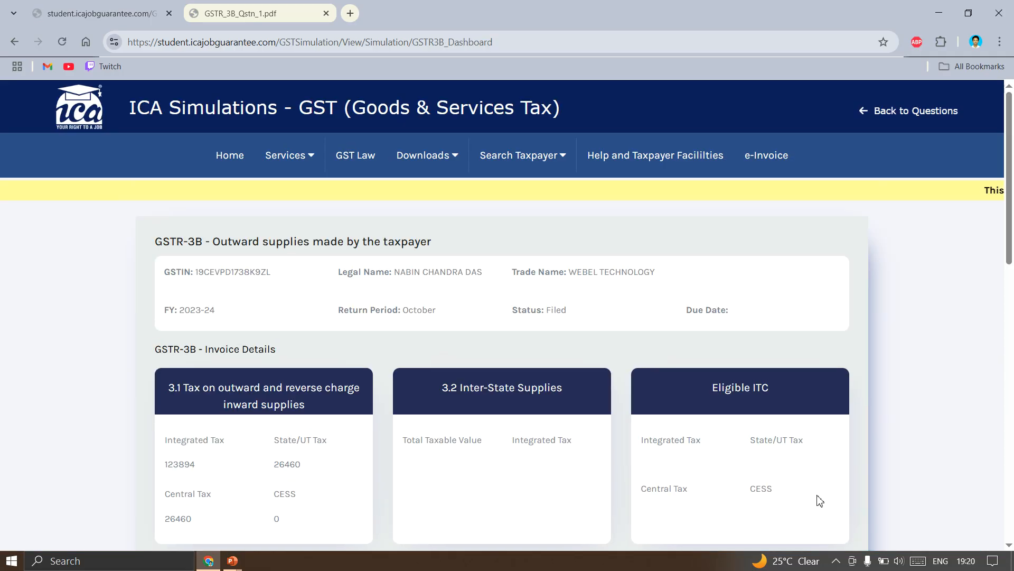
Open section 3.1, Tax on outward and reverse charge inward supplies, from the GSTR-3B invoice details.
scroll(579, 454, "down", 2)
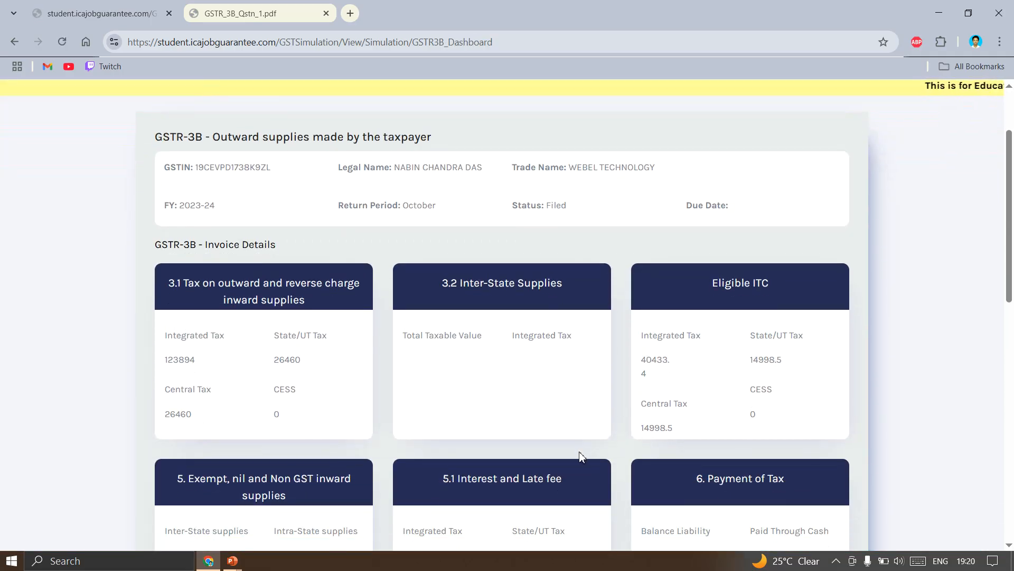
left_click(266, 299)
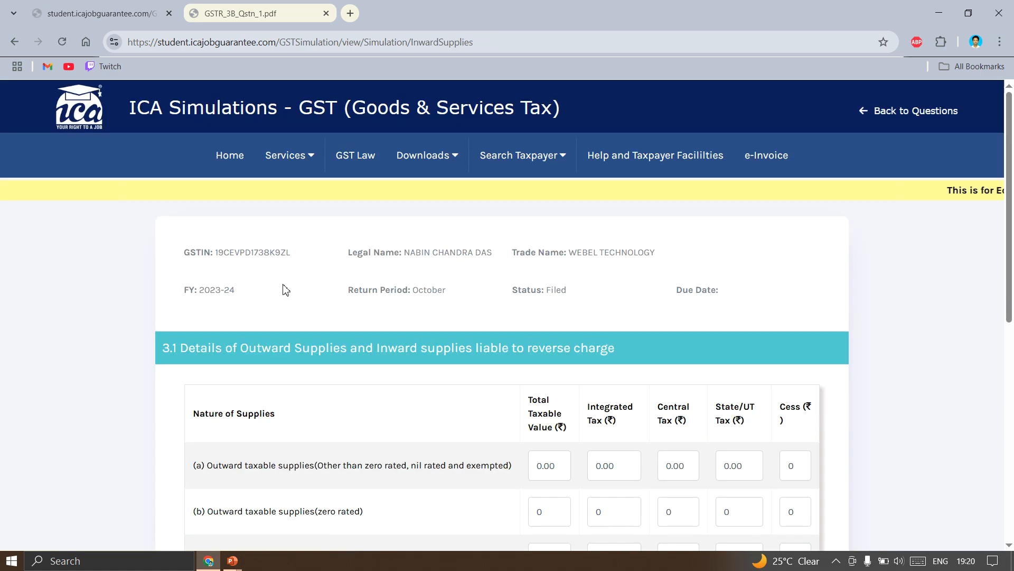
scroll(447, 385, "down", 1)
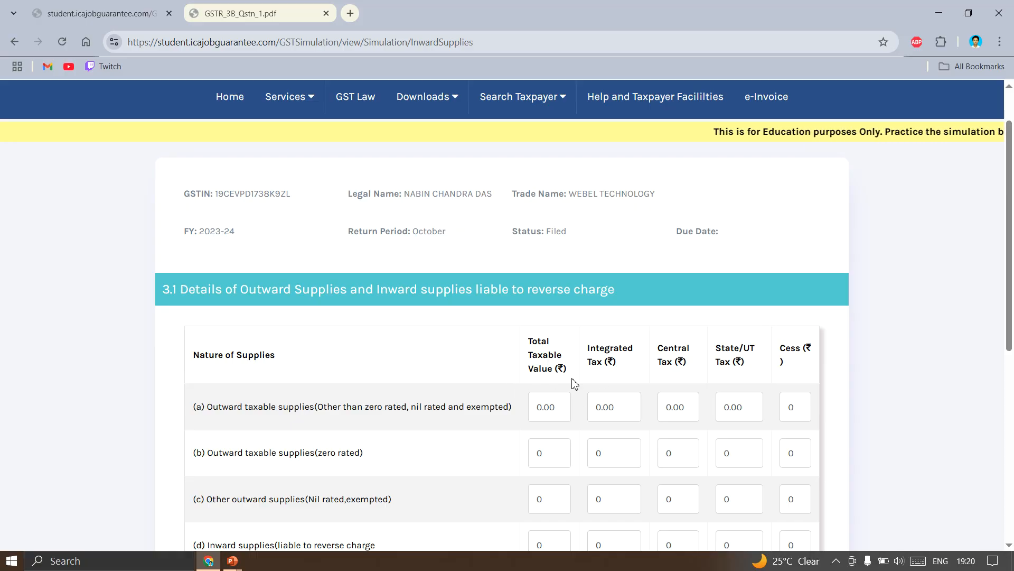
Check the sale invoice totals in GSTR_3B_Qstn_1.pdf and set the total taxable value of row (a) outward taxable supplies to 982300.
left_click(274, 20)
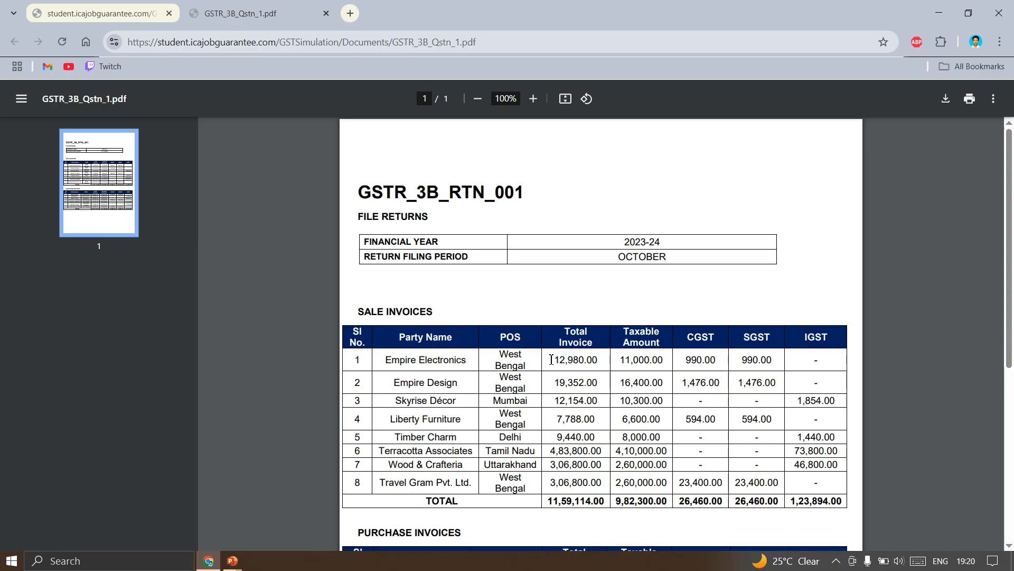
scroll(697, 386, "down", 2)
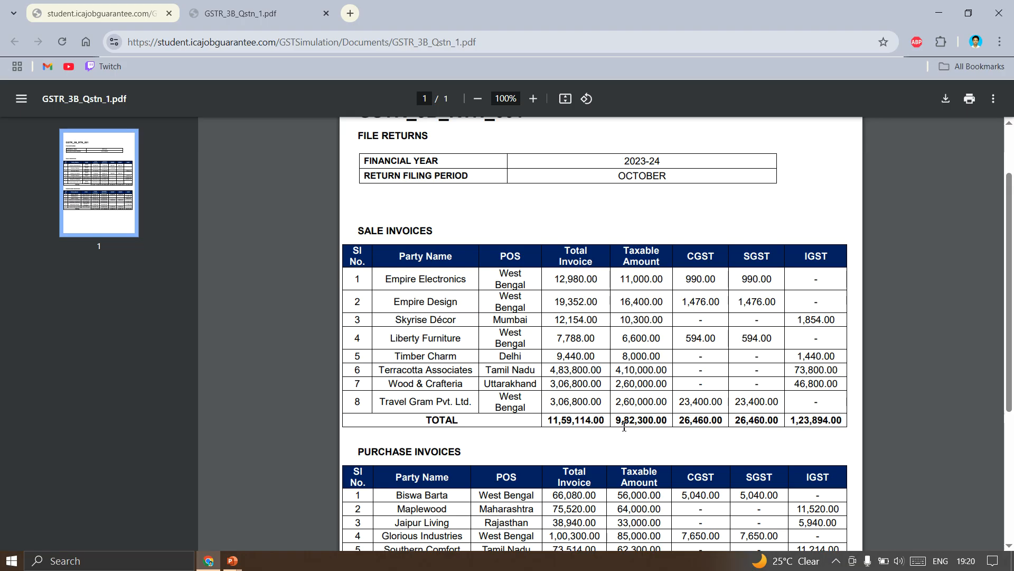
left_click(116, 19)
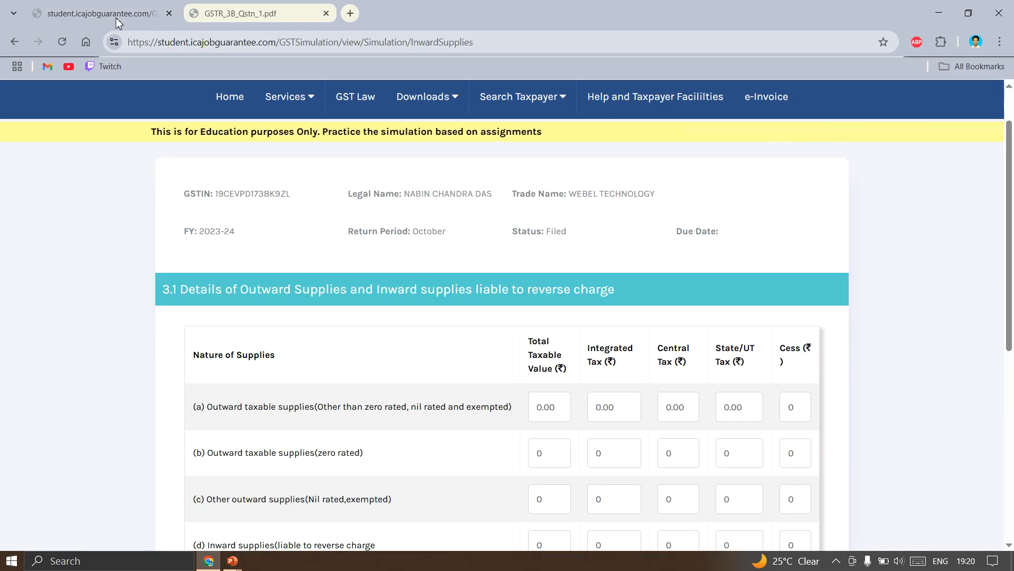
double_click(560, 405)
key("BackSpace")
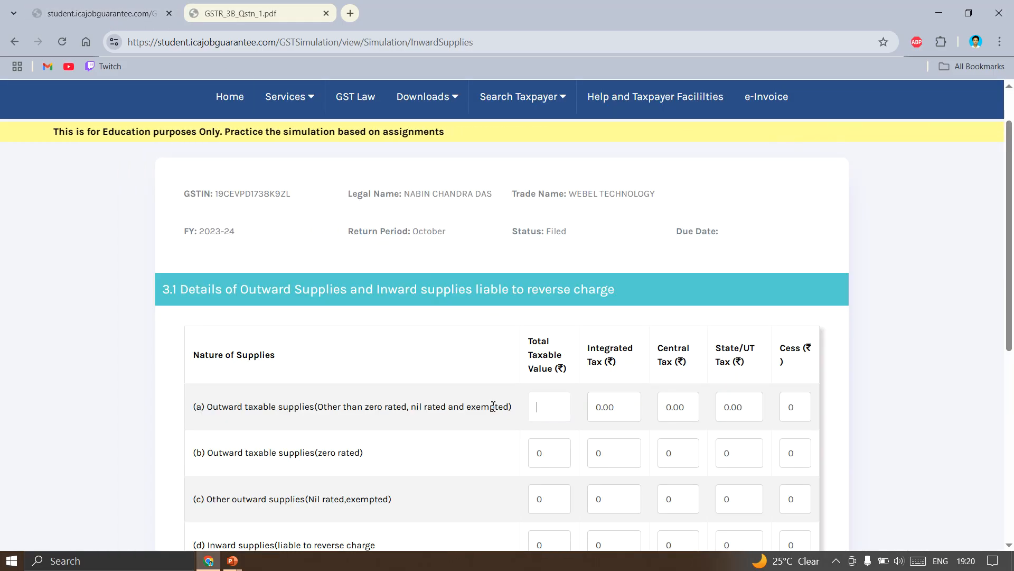
left_click(555, 416)
left_click(571, 451)
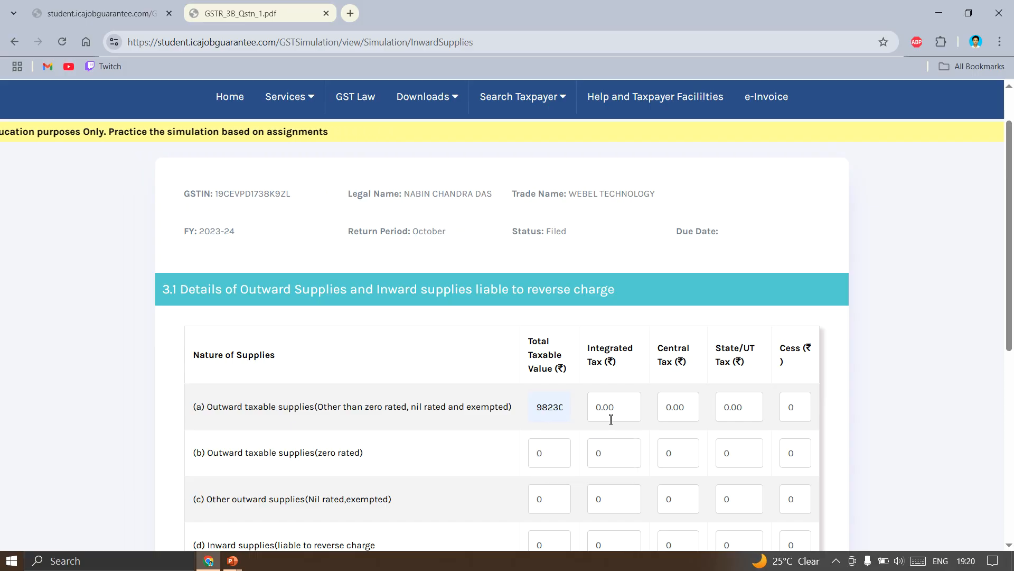
Set the integrated tax of row (a) outward taxable supplies to 123894.
double_click(619, 411)
key("BackSpace")
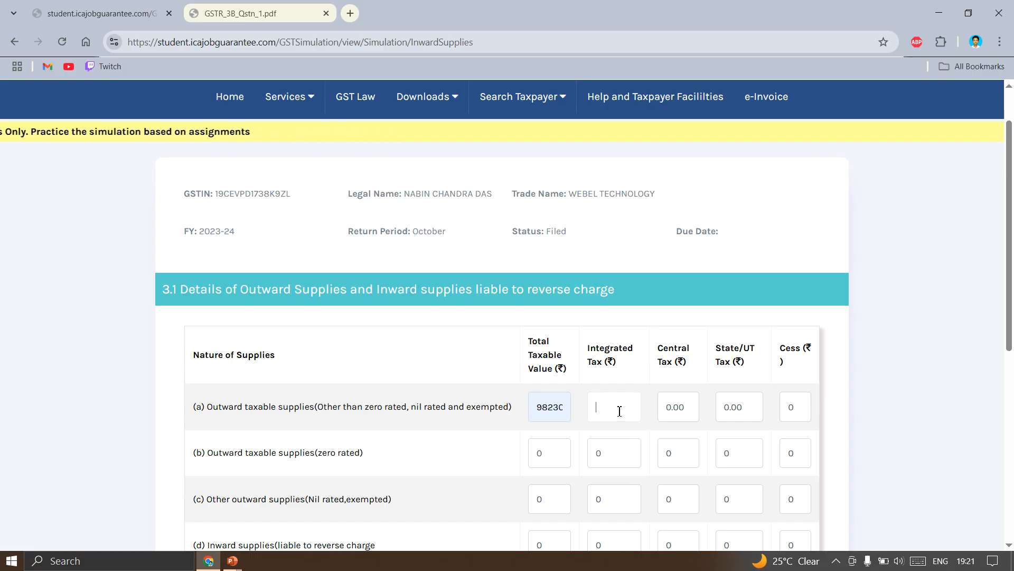
left_click(620, 410)
left_click(636, 446)
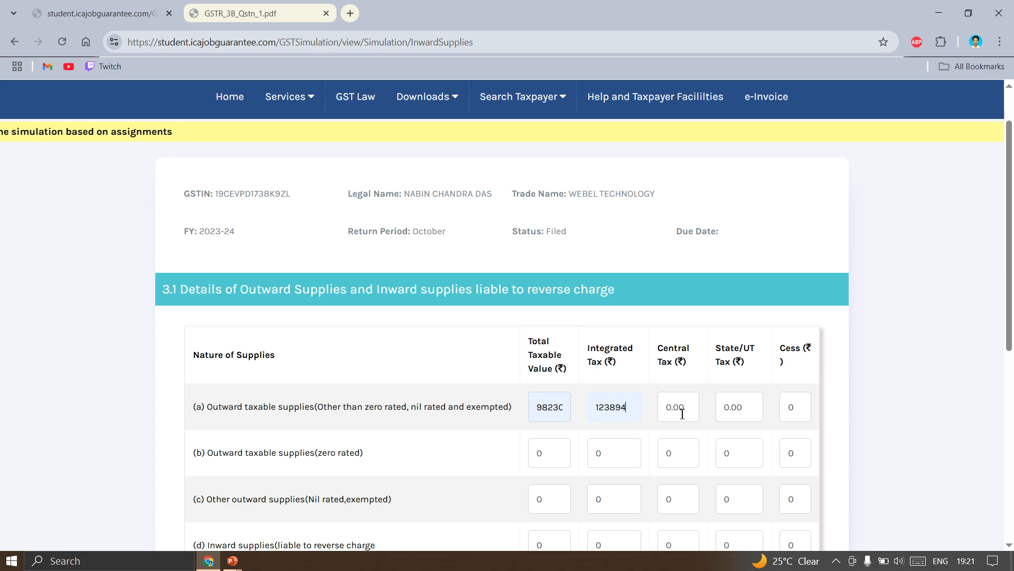
Set both the central tax and the State/UT tax of row (a) outward taxable supplies to 26460.
left_click(690, 408)
key("BackSpace")
key("BackSpace")
key("BackSpace")
key("BackSpace")
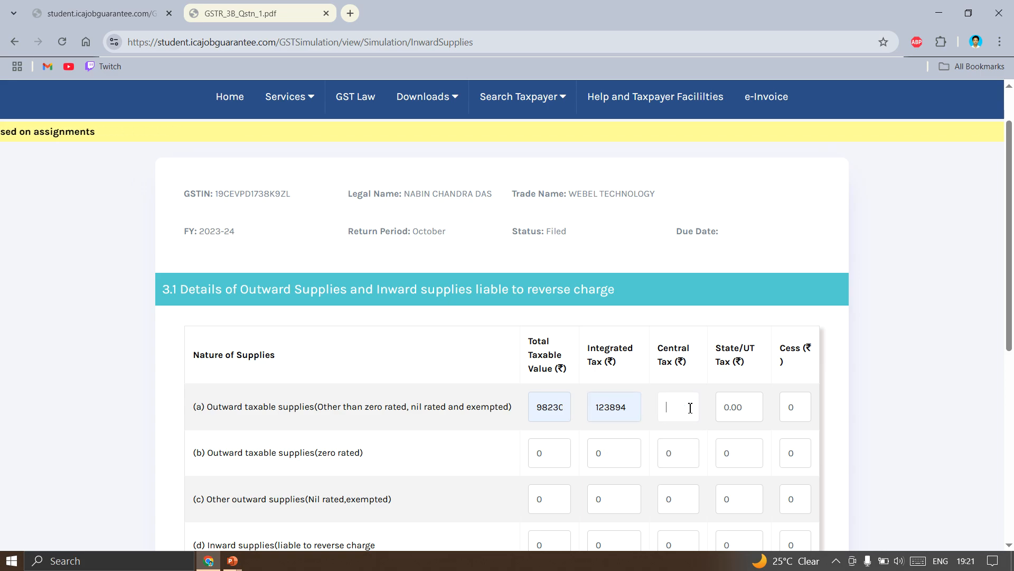
left_click(690, 408)
left_click(687, 443)
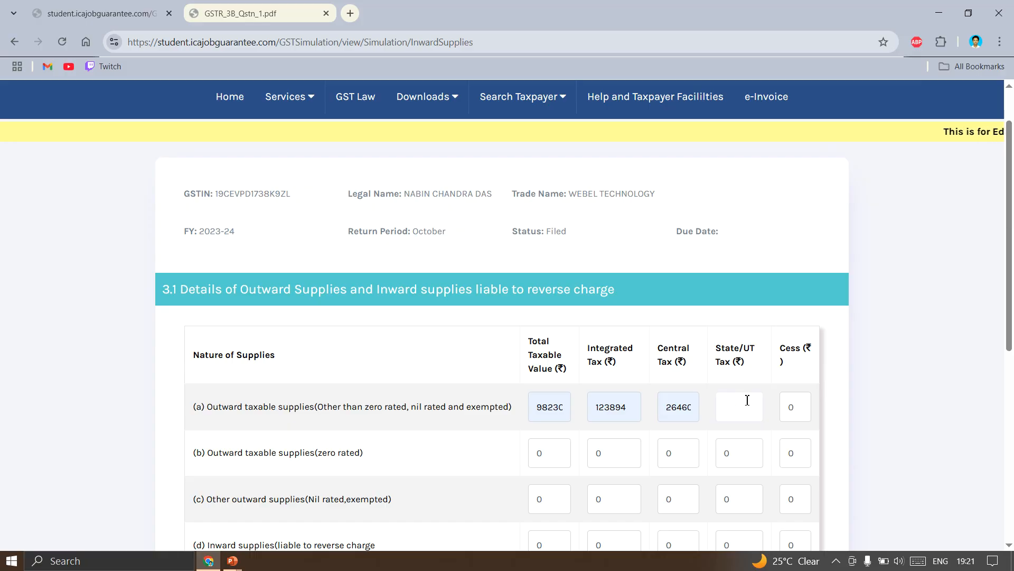
left_click(748, 400)
left_click(742, 441)
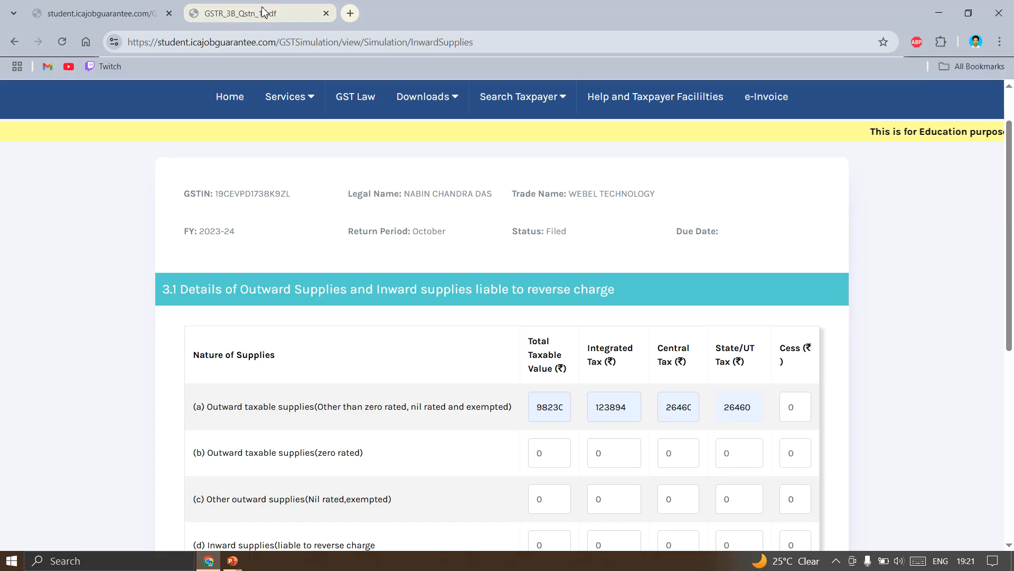
Check the entered taxes against the sale invoice totals in GSTR_3B_Qstn_1.pdf and confirm section 3.1.
left_click(264, 12)
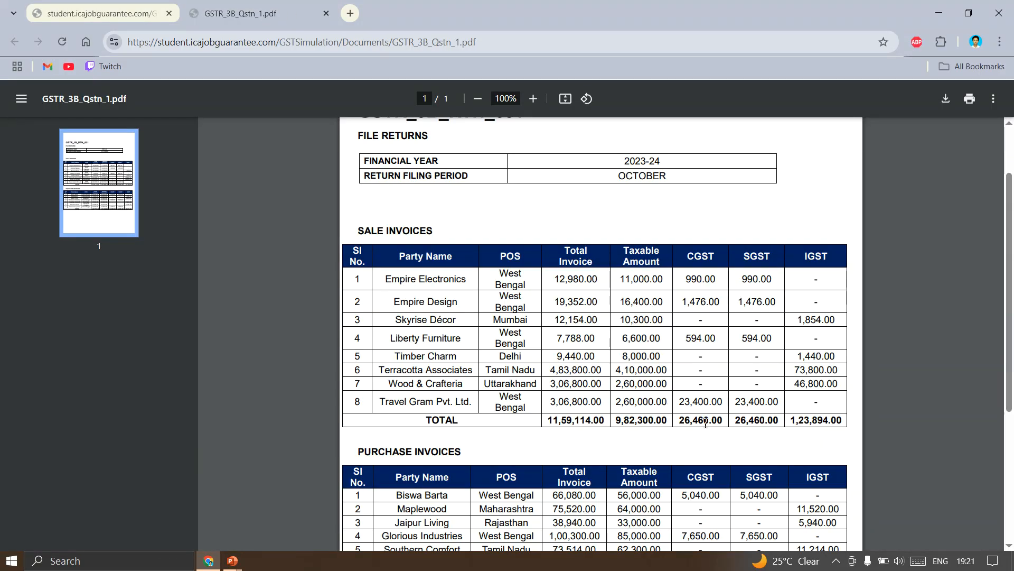
left_click(122, 10)
scroll(600, 254, "down", 6)
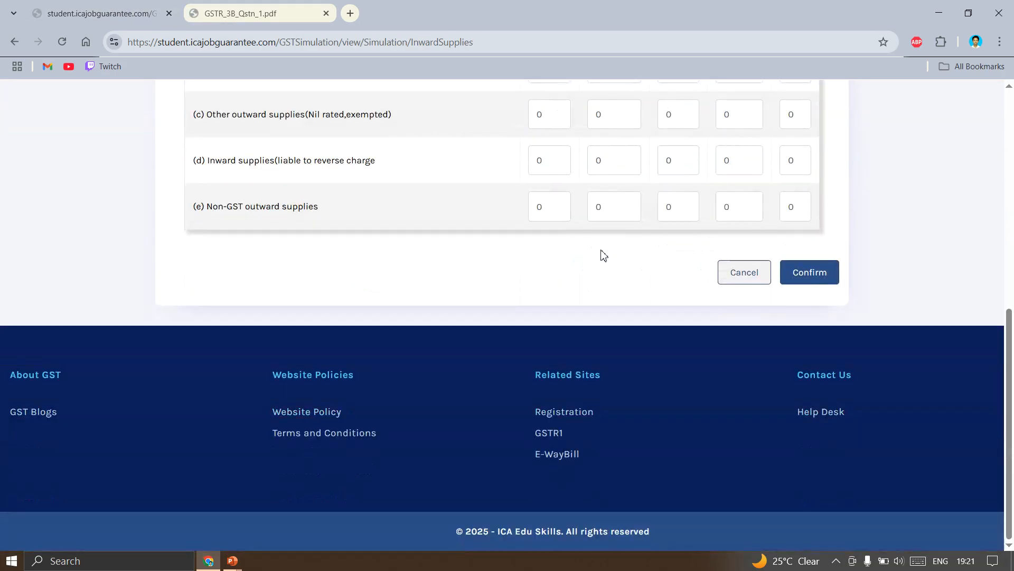
left_click(819, 280)
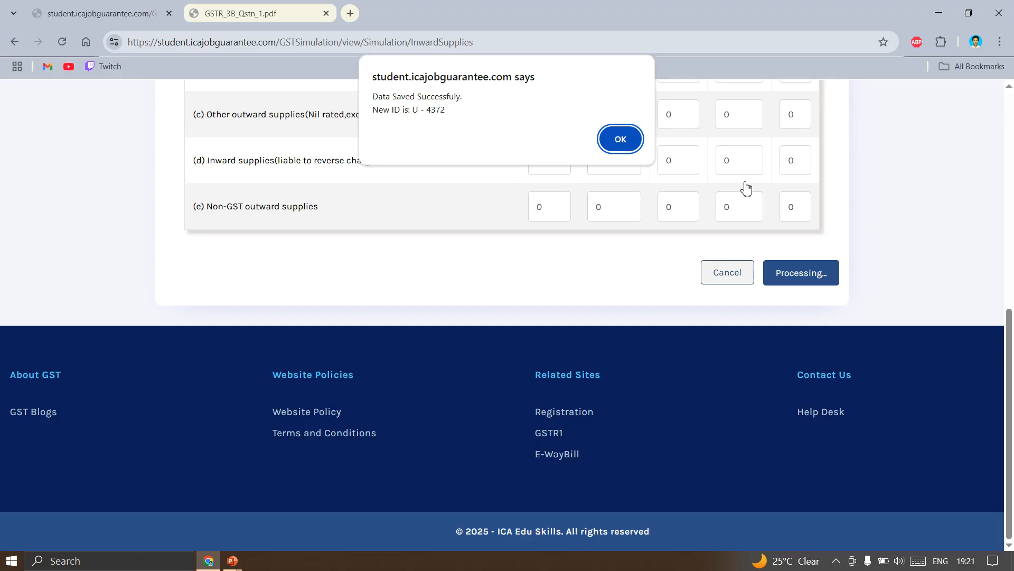
left_click(635, 137)
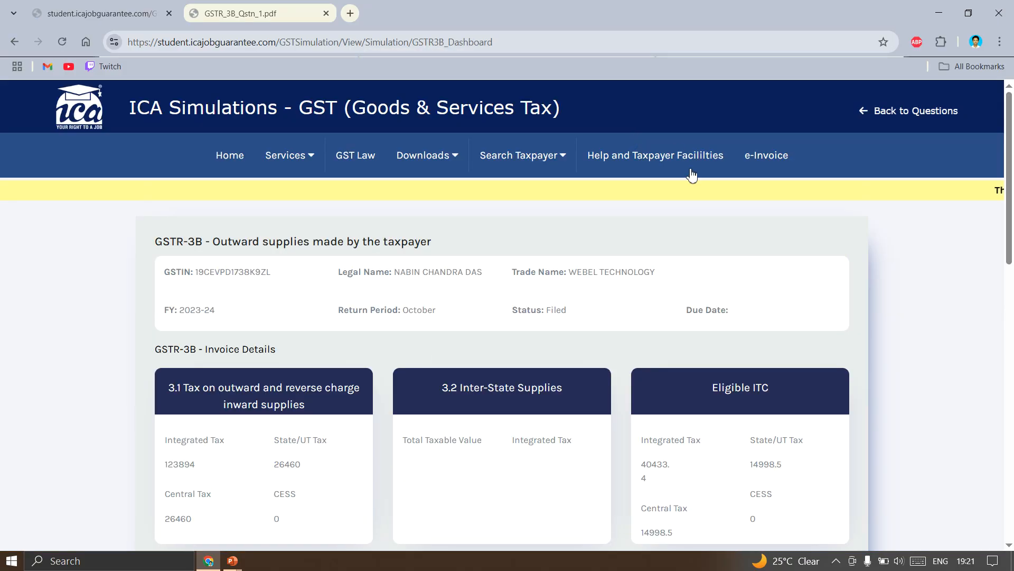
Open the Eligible ITC section and compare its All other ITC row with the purchase invoice totals in GSTR_3B_Qstn_1.pdf.
scroll(545, 480, "down", 2)
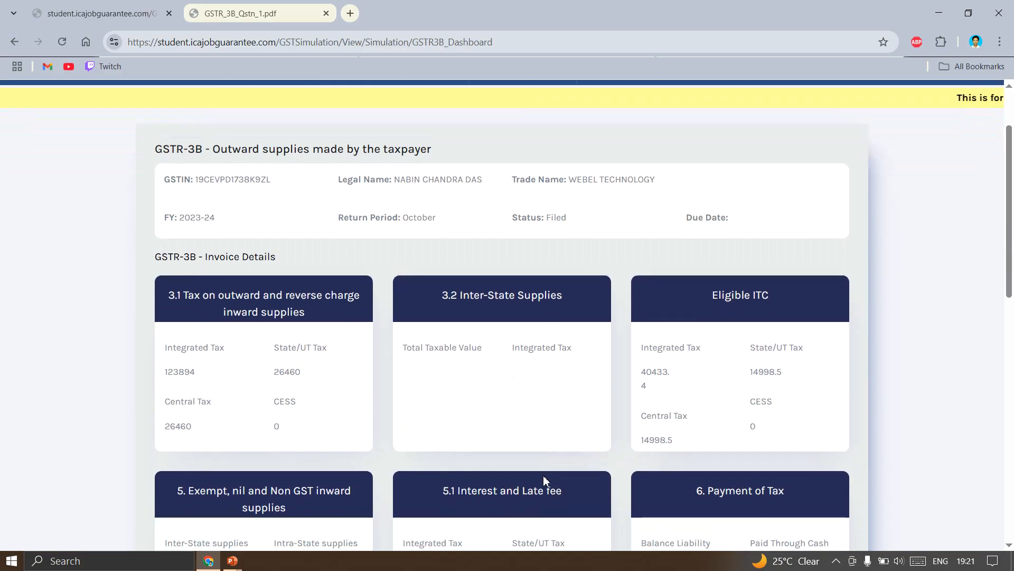
left_click(736, 298)
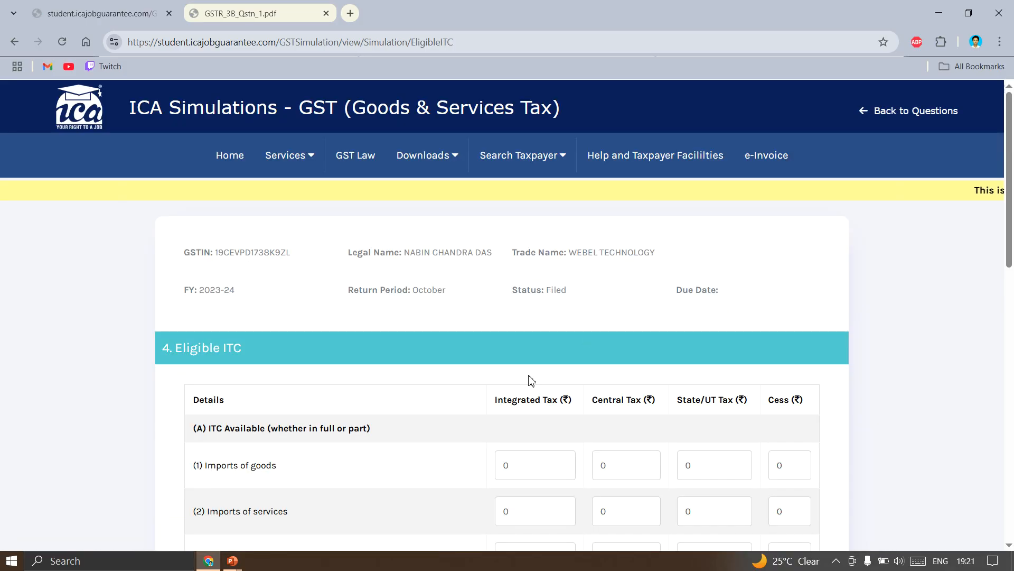
scroll(531, 380, "down", 2)
scroll(531, 377, "down", 1)
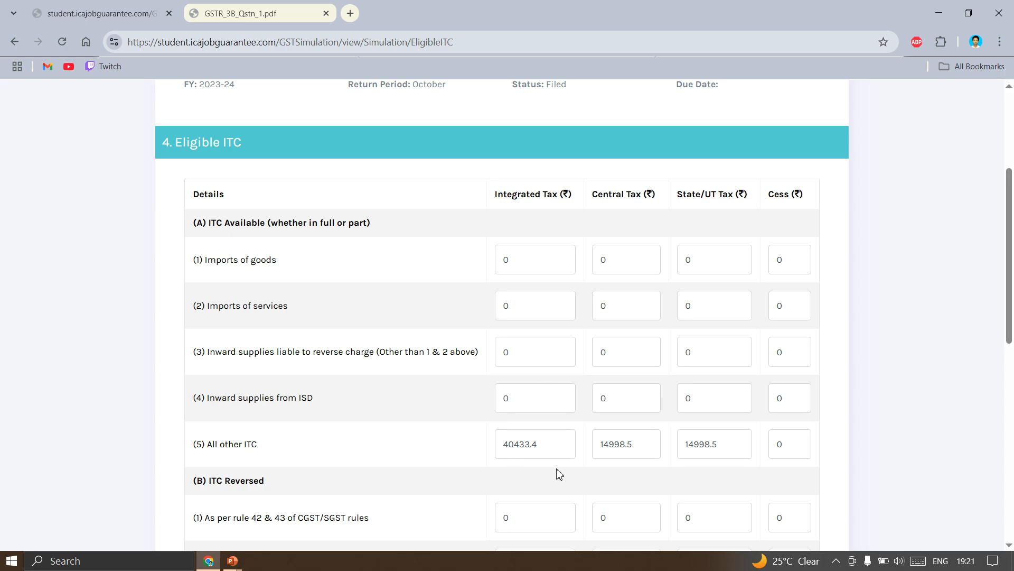
left_click(198, 13)
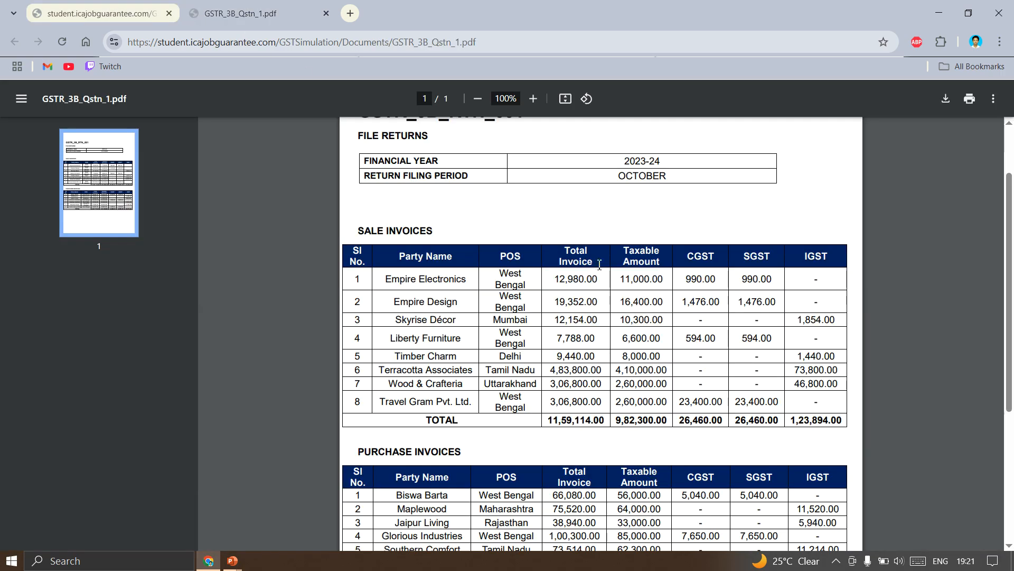
scroll(600, 264, "down", 3)
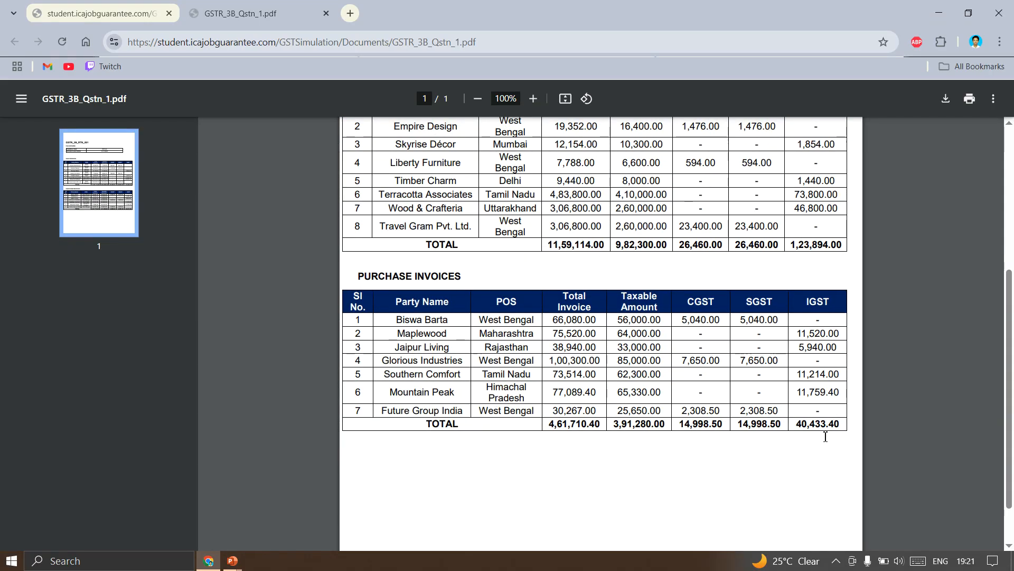
left_click(88, 12)
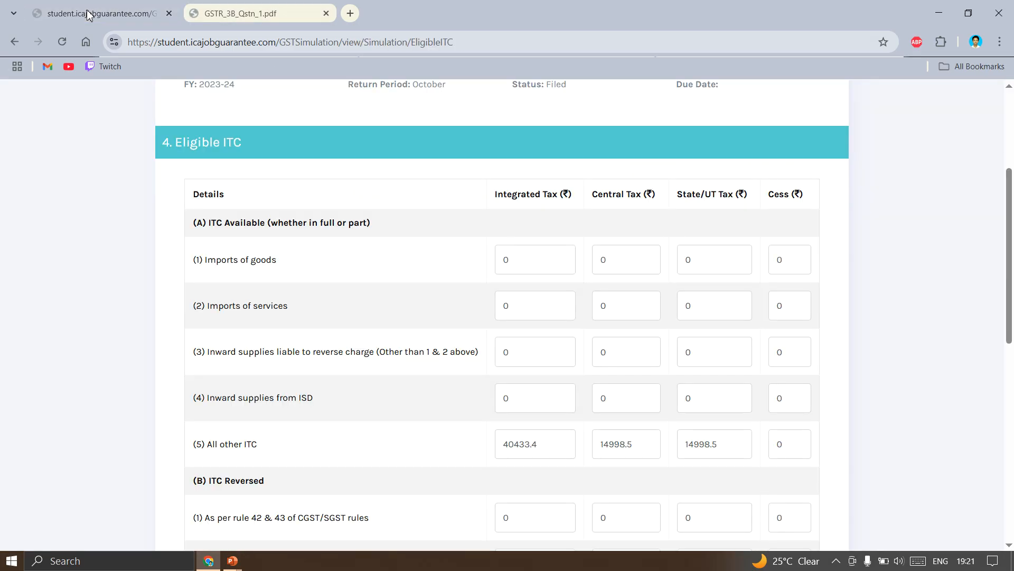
Review the integrated, central and State/UT tax amounts for All other ITC and confirm the Eligible ITC section.
left_click(542, 445)
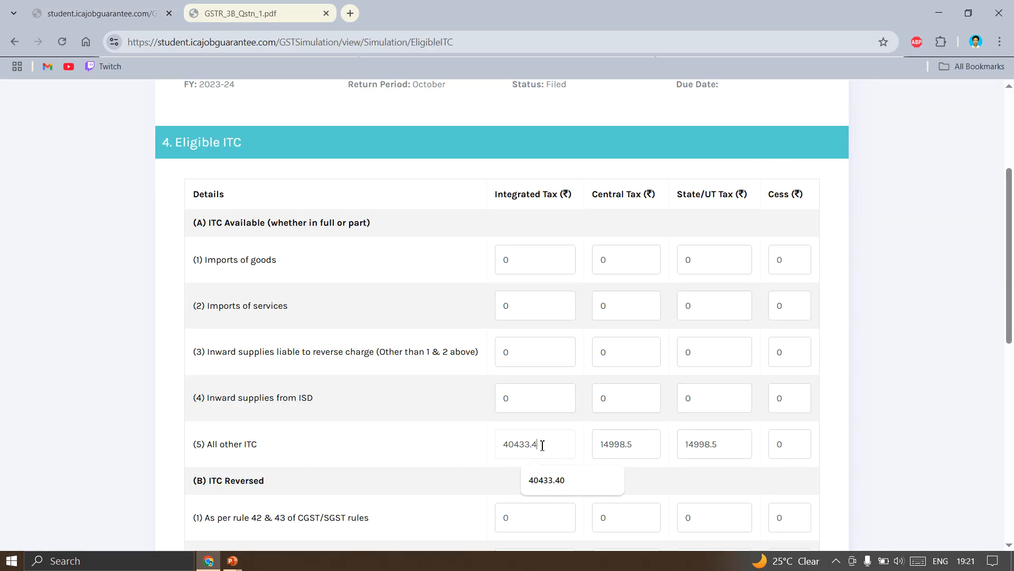
left_click(646, 444)
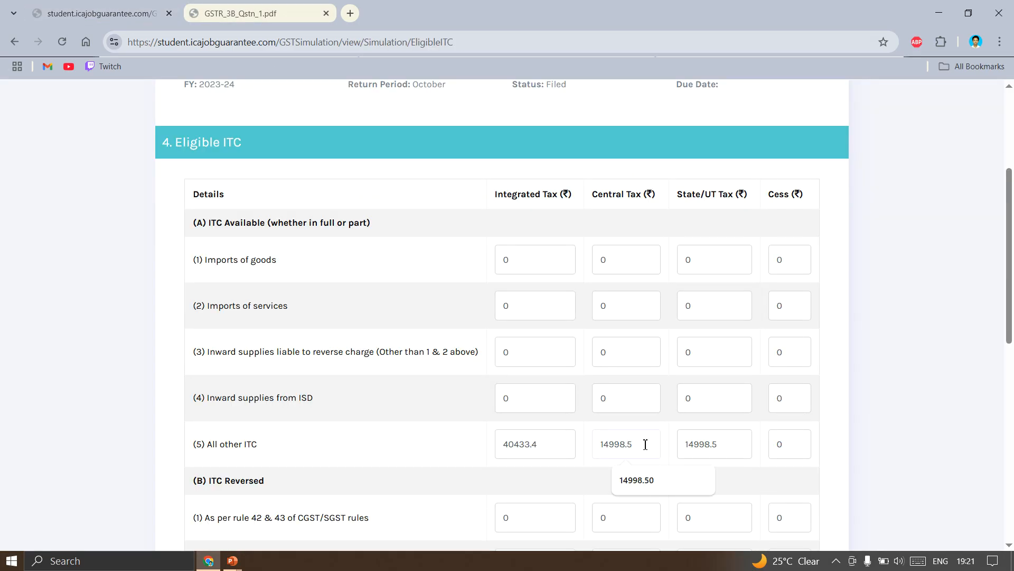
left_click(733, 443)
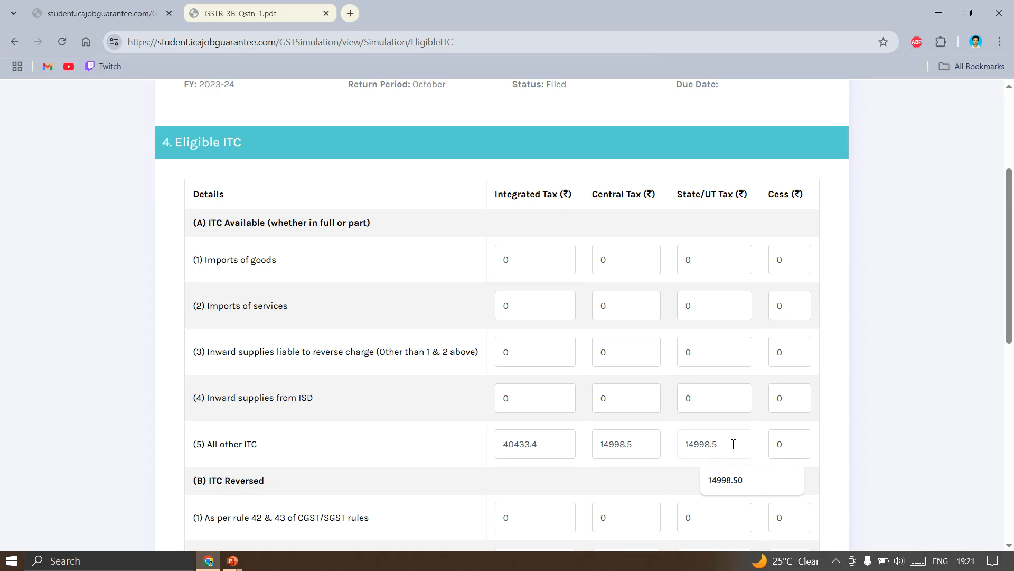
left_click(860, 412)
scroll(860, 413, "down", 7)
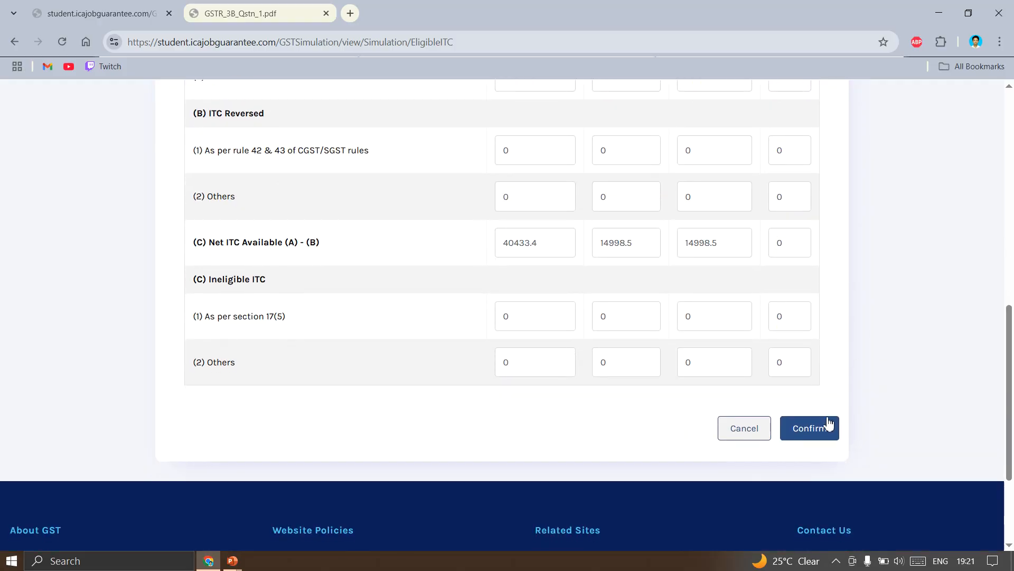
left_click(816, 427)
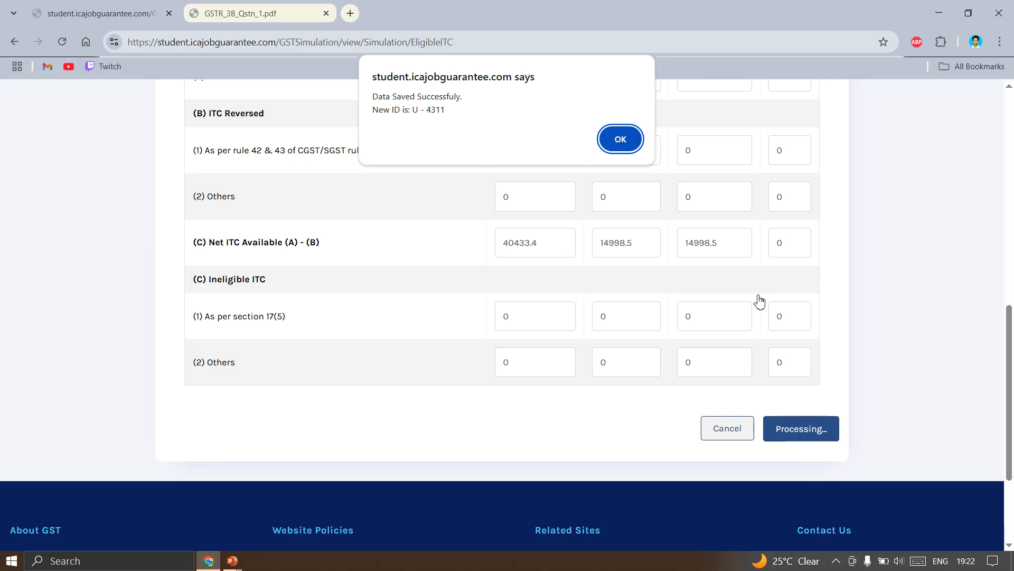
left_click(624, 140)
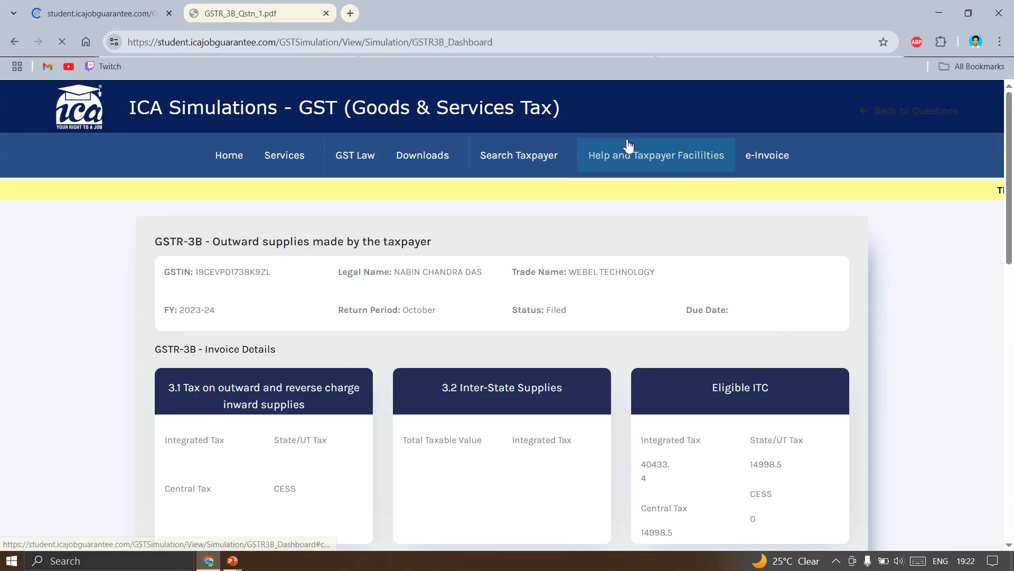
Save the GSTR-3B return, acknowledge the save request, and proceed to the tax payment page.
scroll(748, 394, "down", 8)
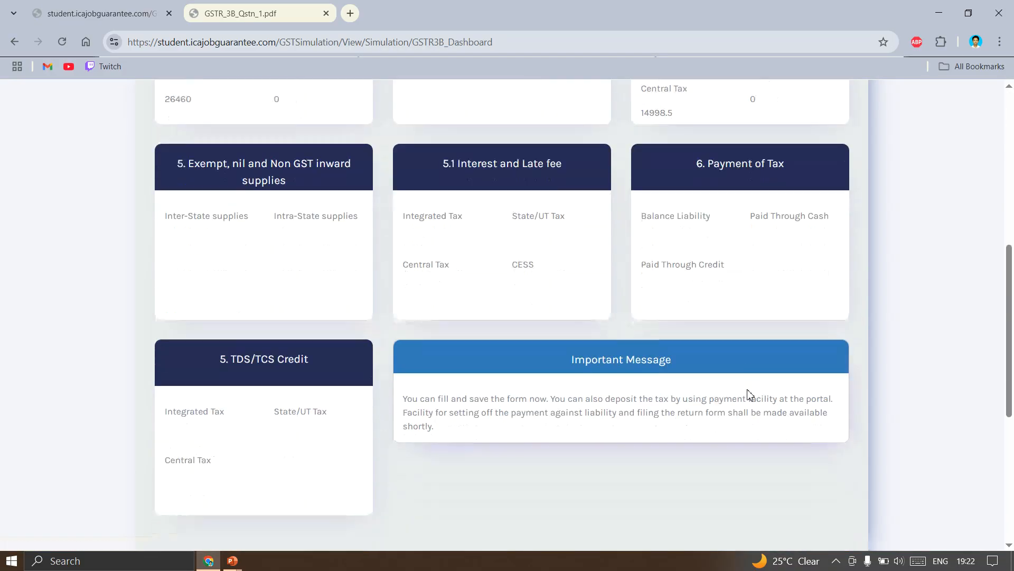
scroll(747, 393, "down", 3)
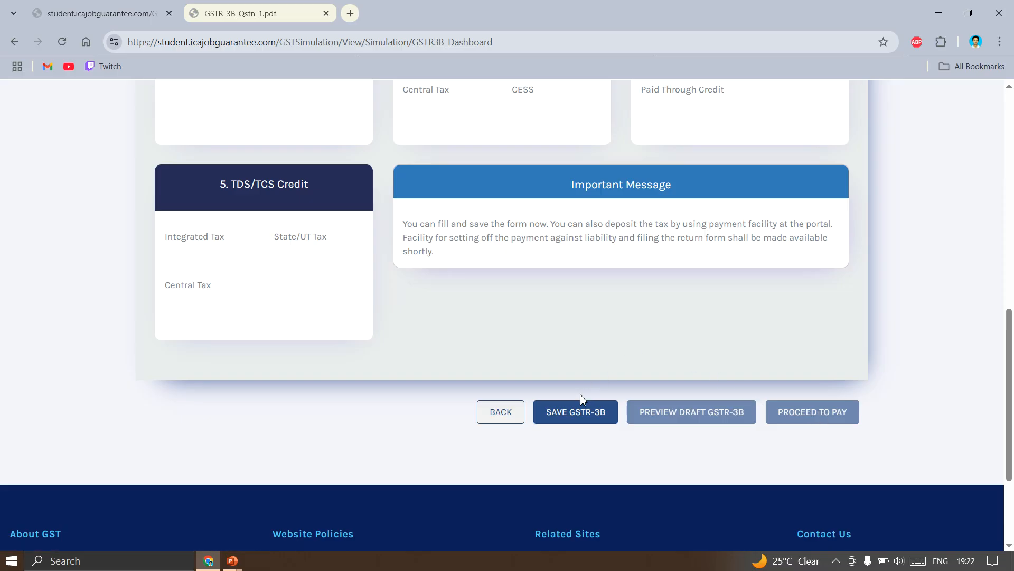
left_click(574, 418)
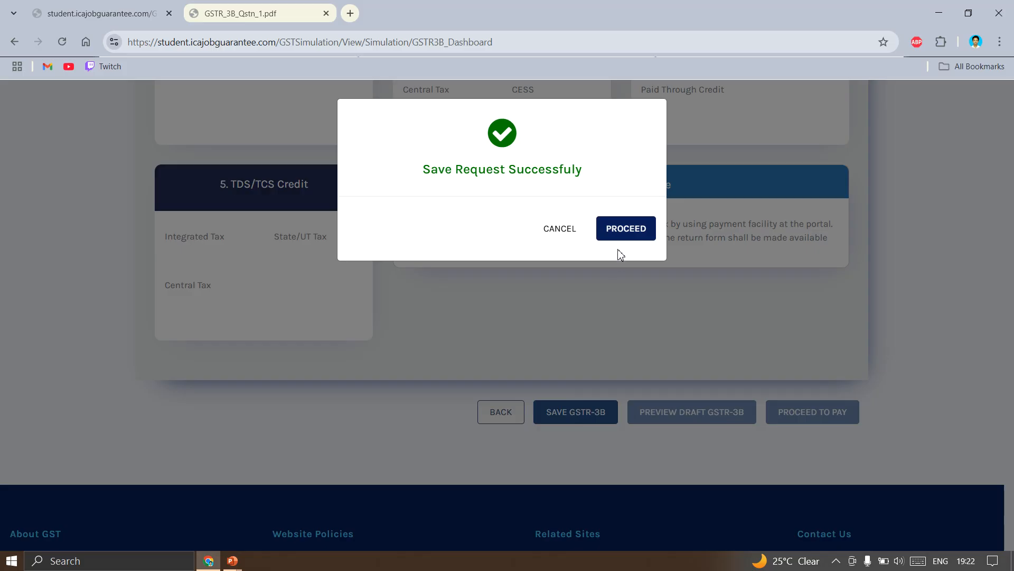
left_click(624, 232)
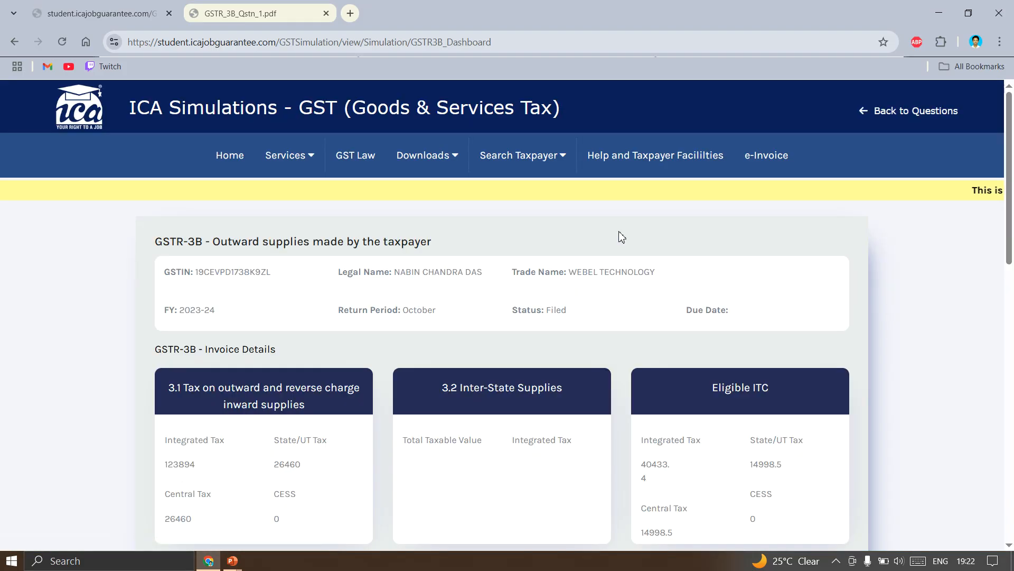
scroll(712, 415, "down", 15)
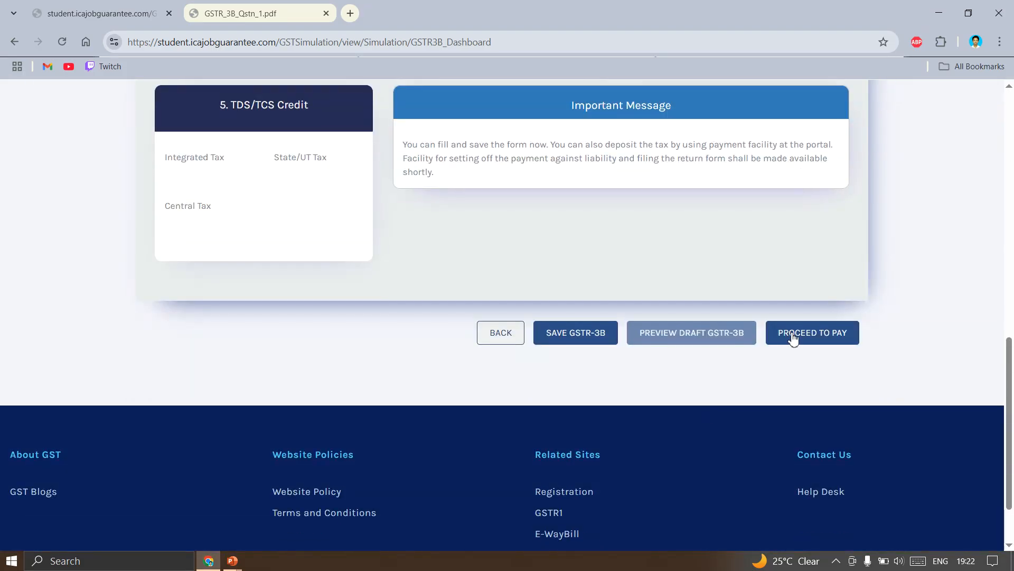
left_click(797, 333)
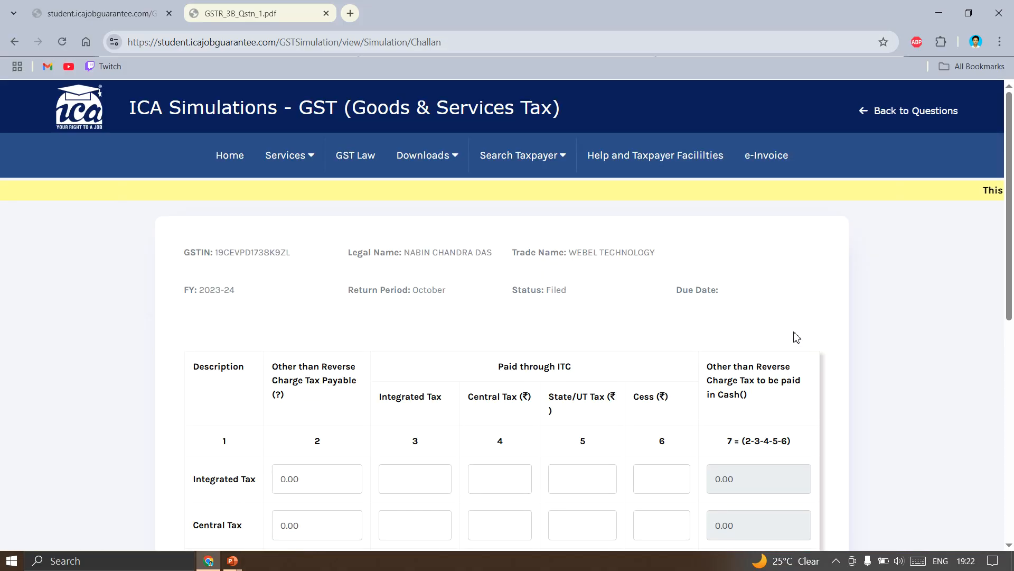
Check the sales IGST total in GSTR_3B_Qstn_1.pdf and set the Integrated Tax payable other than reverse charge to 123894.
scroll(692, 359, "down", 3)
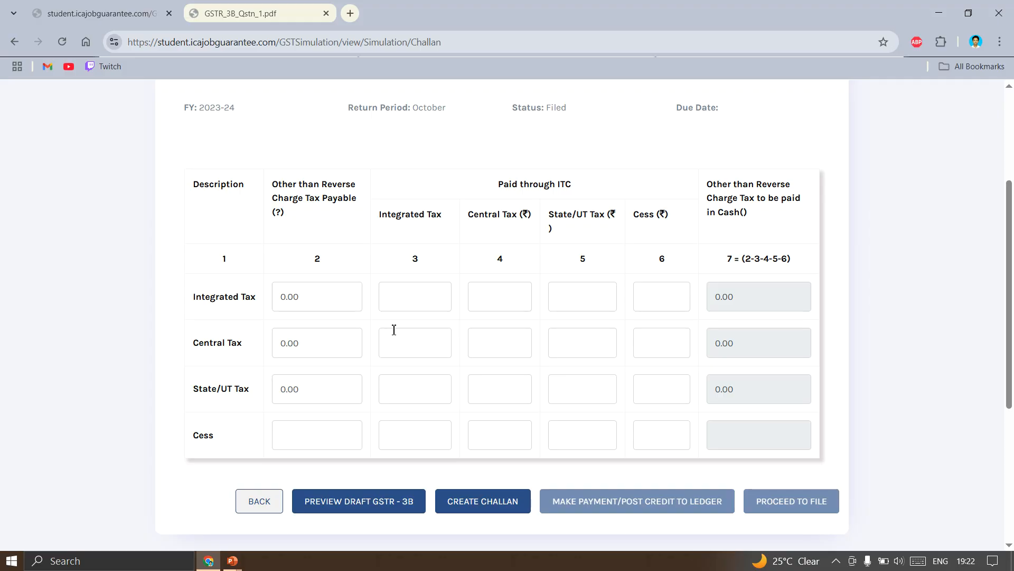
scroll(389, 331, "up", 1)
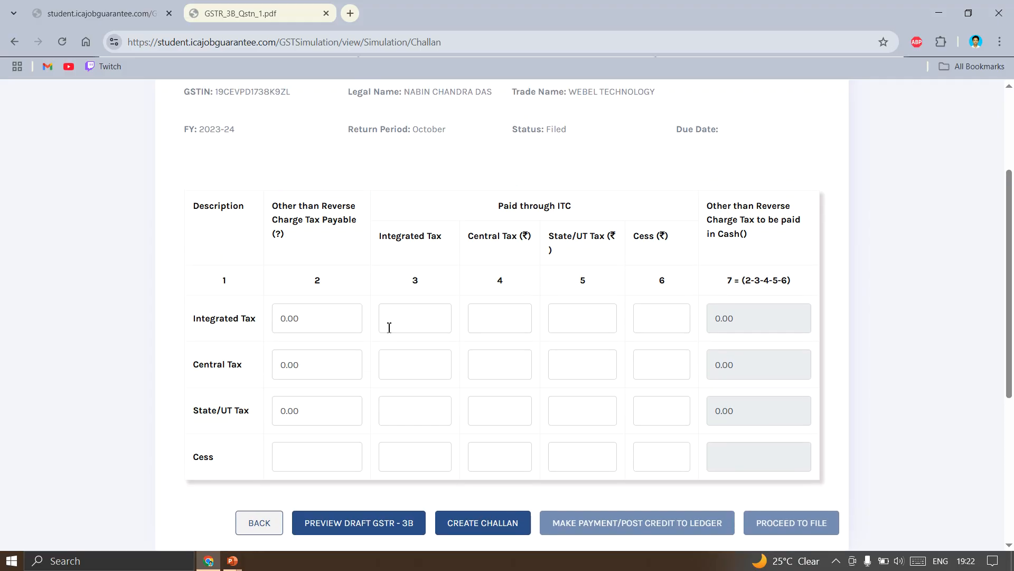
left_click(304, 323)
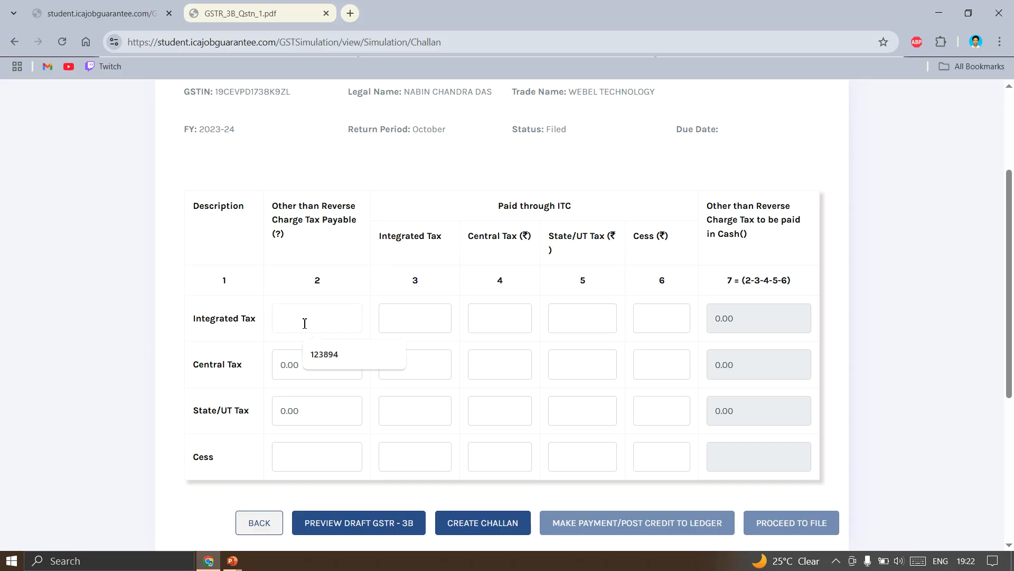
left_click(257, 8)
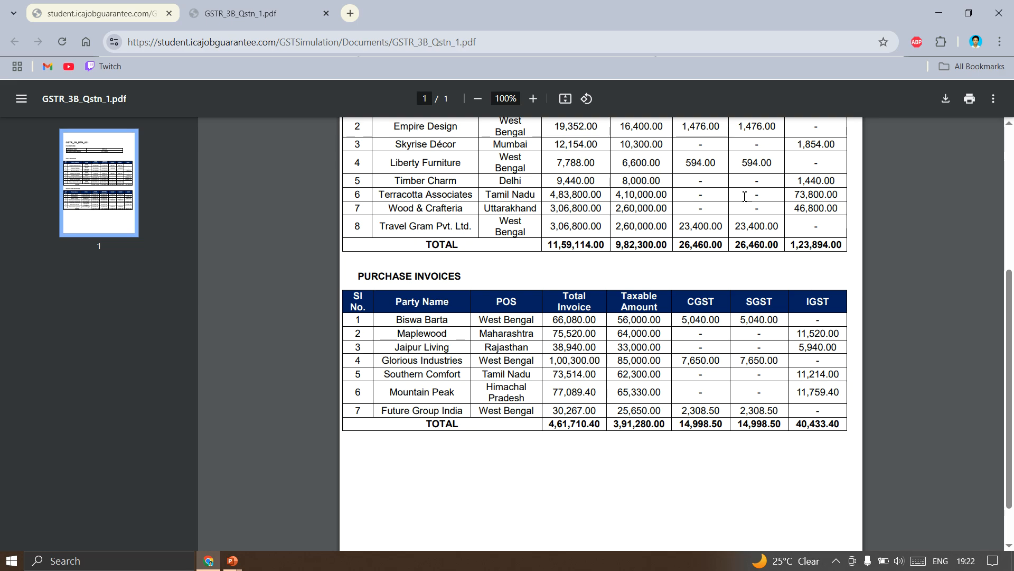
left_click(113, 14)
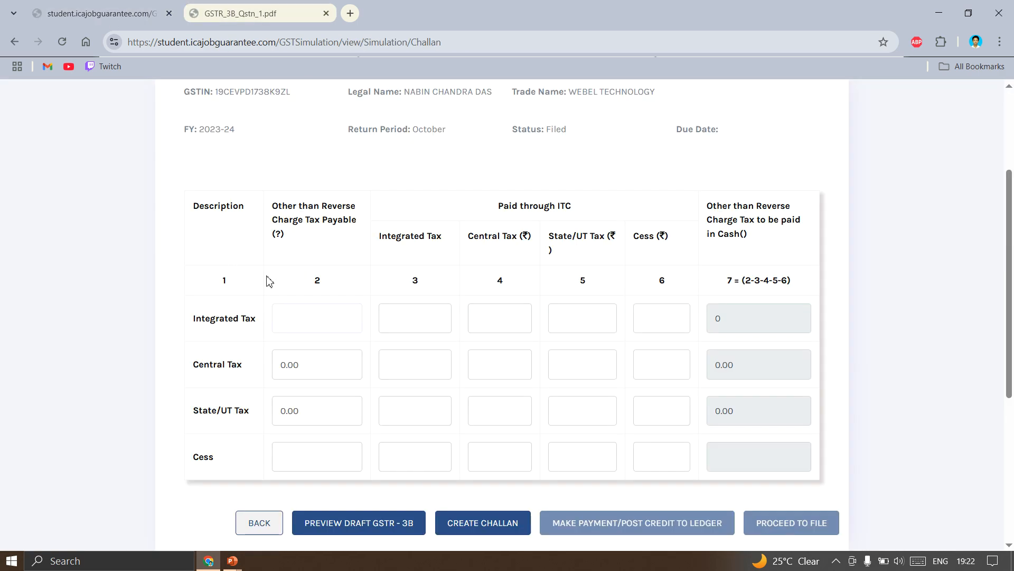
type("123894")
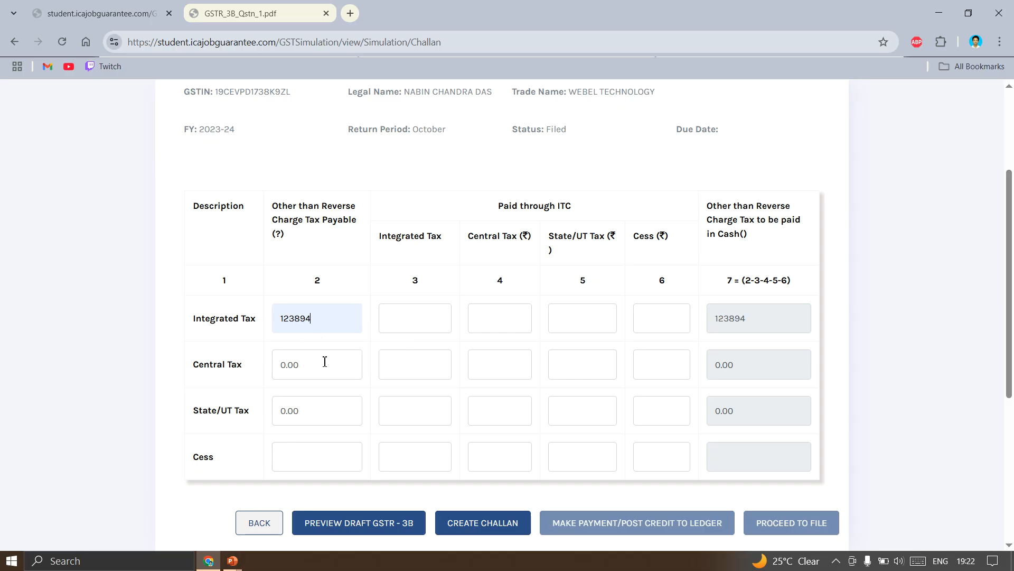
Check the sales CGST total in GSTR_3B_Qstn_1.pdf and set the Central Tax payable other than reverse charge to 26460.
left_click_drag(309, 364, 243, 363)
key("BackSpace")
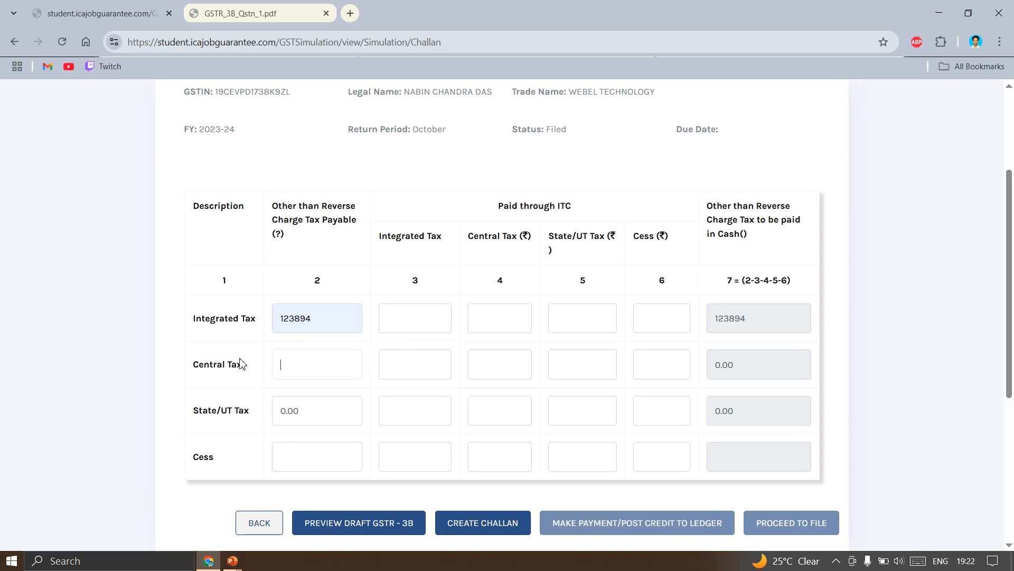
left_click(238, 9)
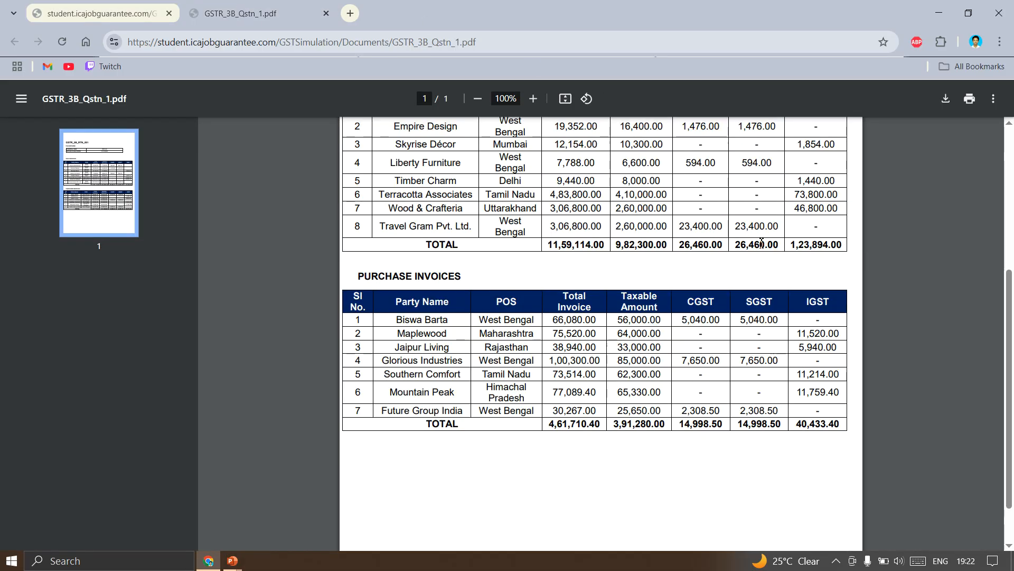
left_click(110, 11)
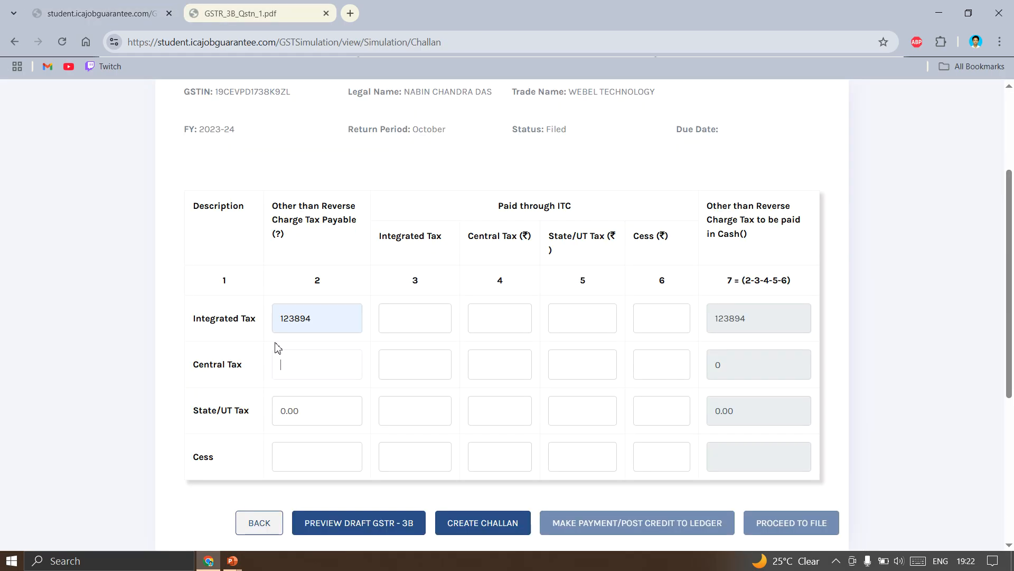
left_click(296, 359)
left_click(331, 404)
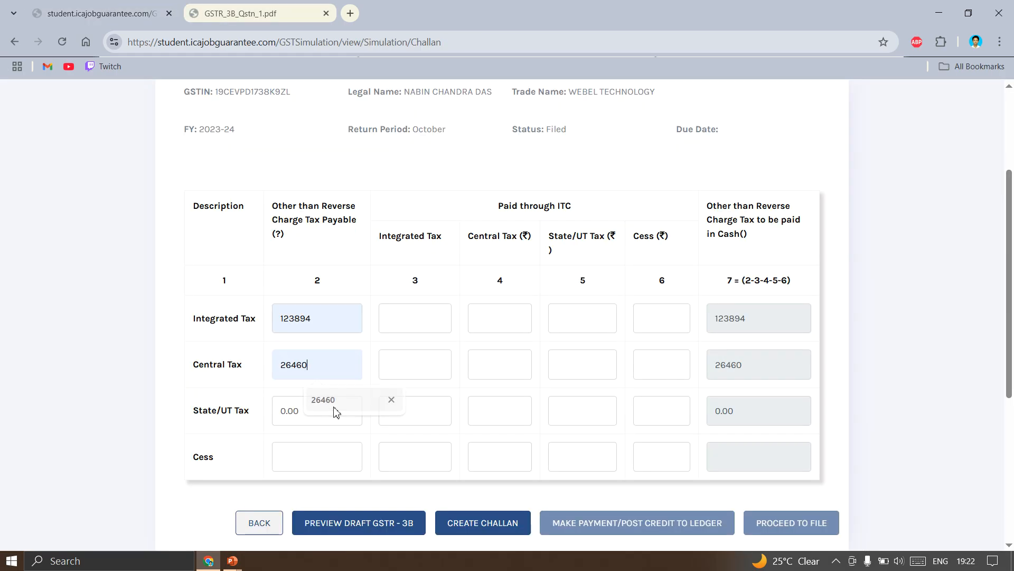
Set the State/UT Tax payable other than reverse charge to 26460.
double_click(324, 414)
key("BackSpace")
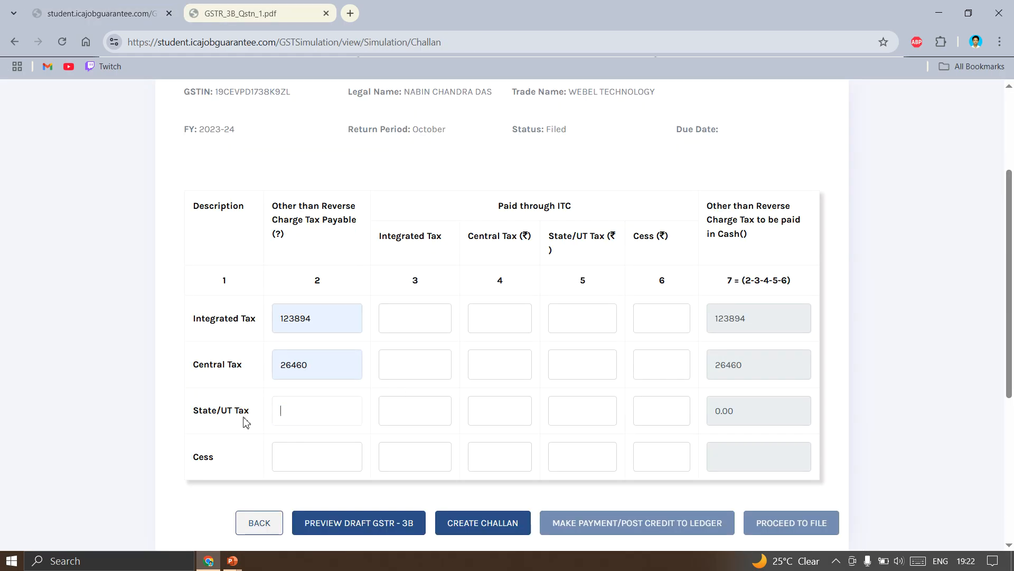
left_click(284, 411)
left_click(311, 447)
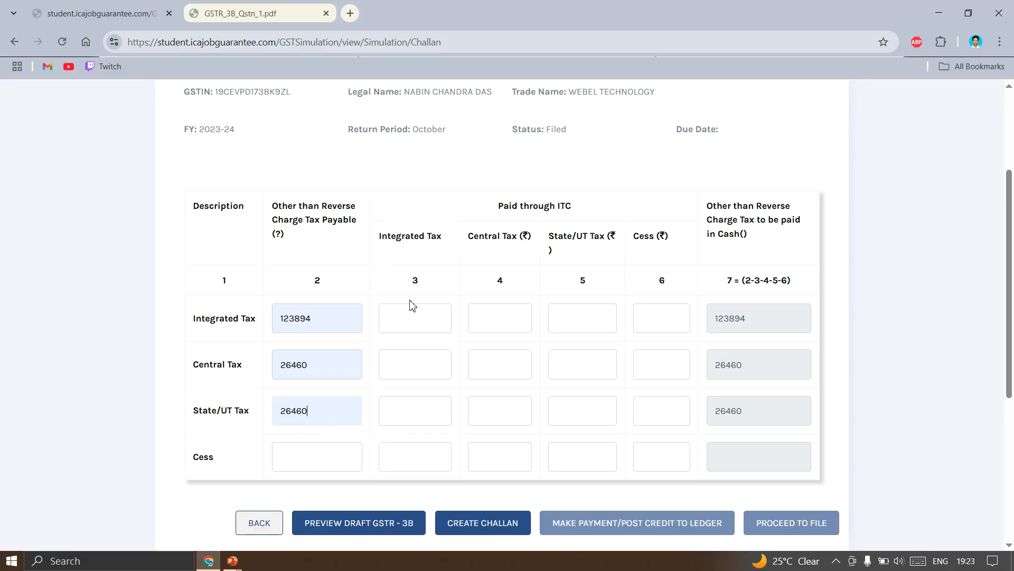
Check the purchase IGST total in GSTR_3B_Qstn_1.pdf and set the Integrated Tax paid through integrated tax ITC to 40433.40.
left_click(407, 318)
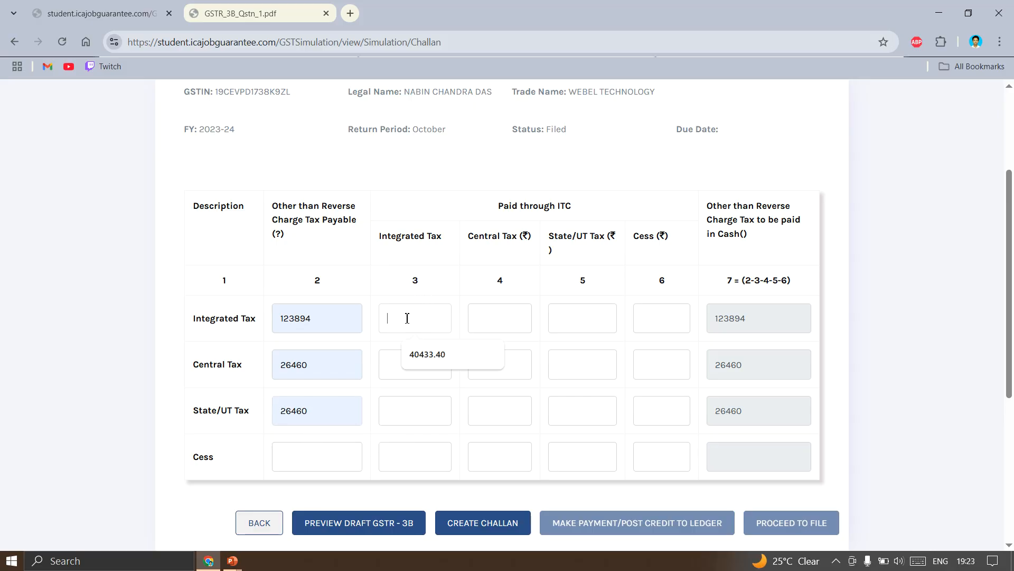
left_click(232, 12)
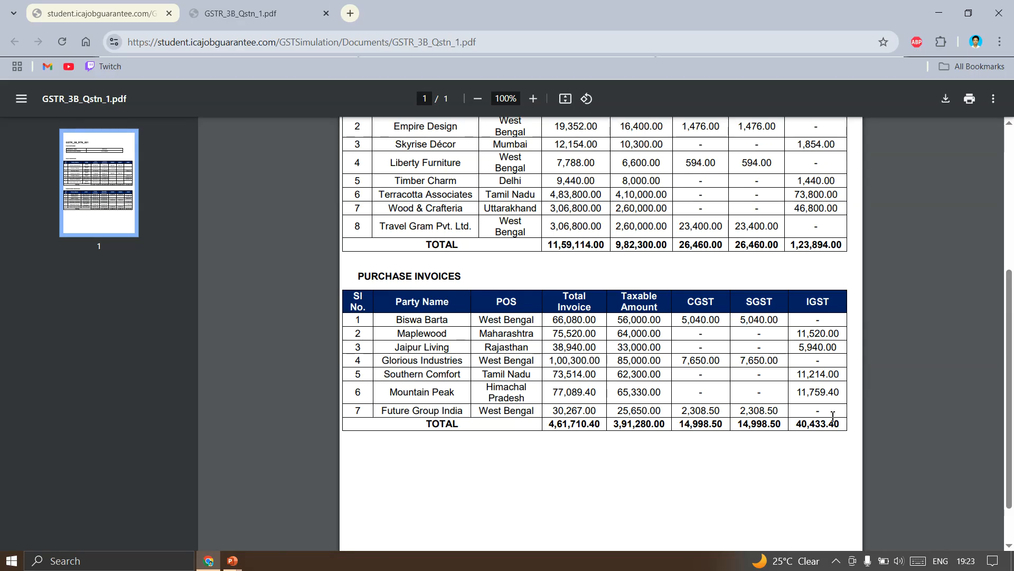
left_click(113, 20)
left_click(411, 311)
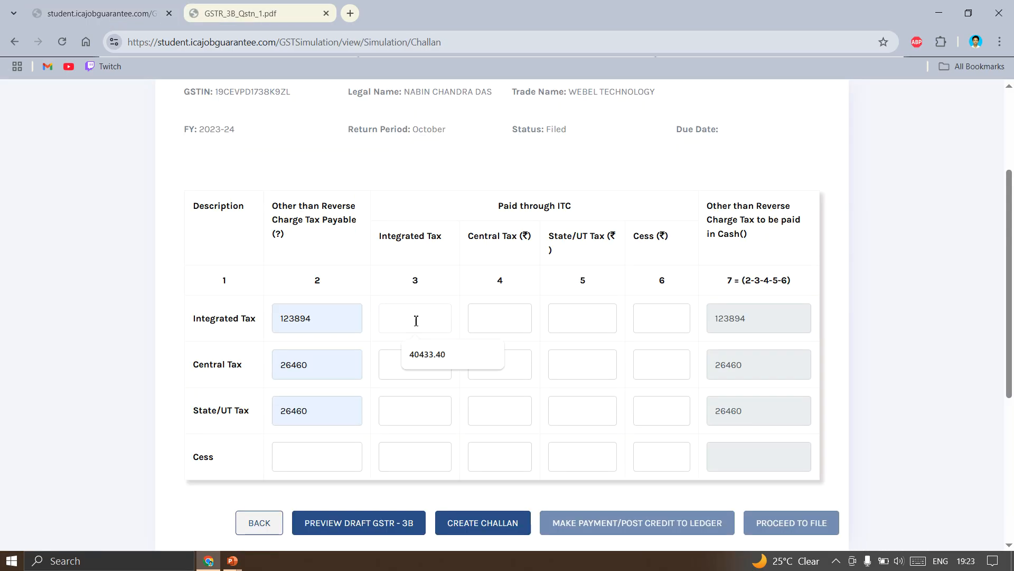
left_click(432, 353)
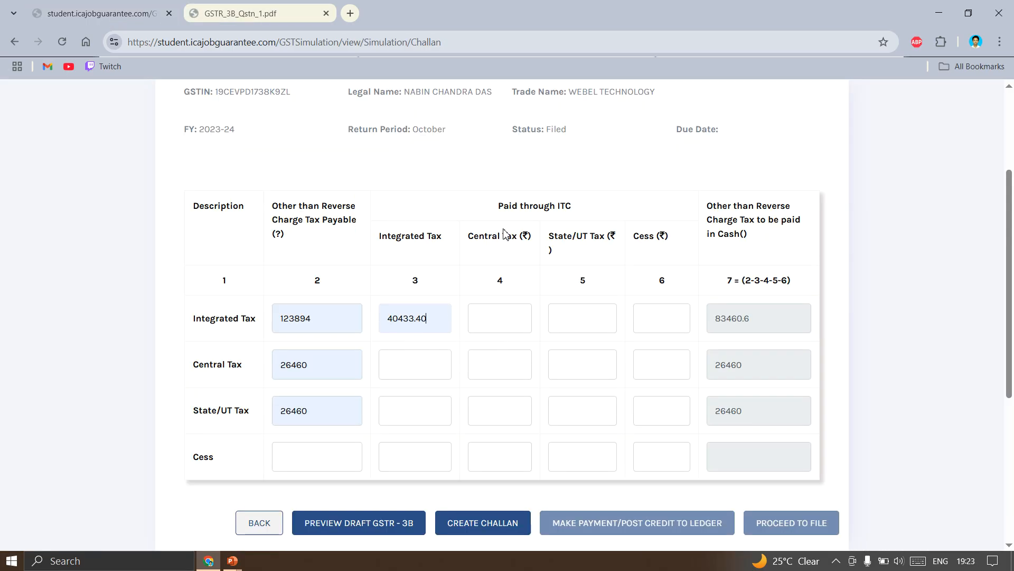
Set the ITC payments to 14998.50 of central tax for Central Tax and 14998.50 of State/UT tax for State/UT Tax.
left_click(496, 363)
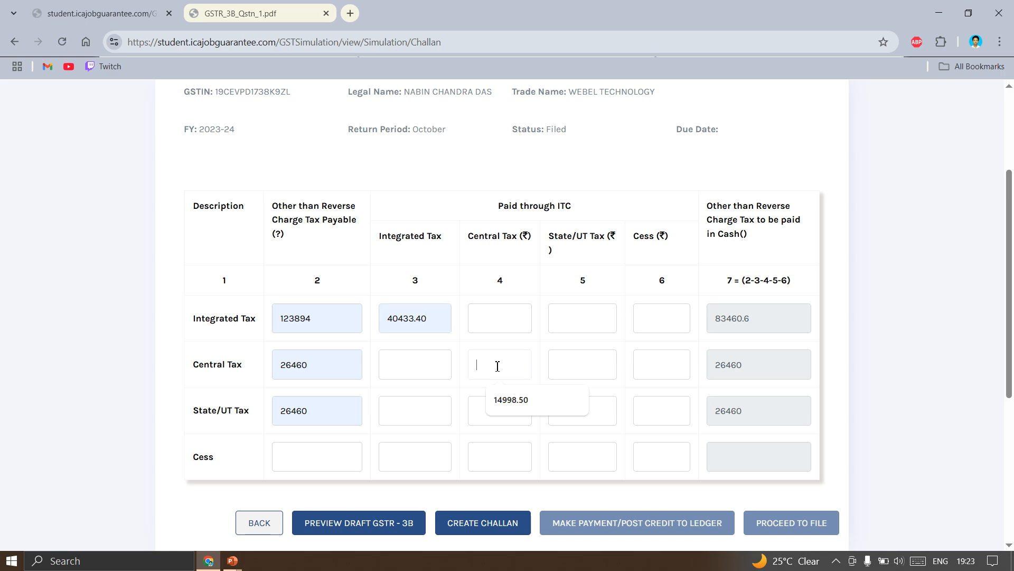
left_click(516, 402)
left_click(566, 407)
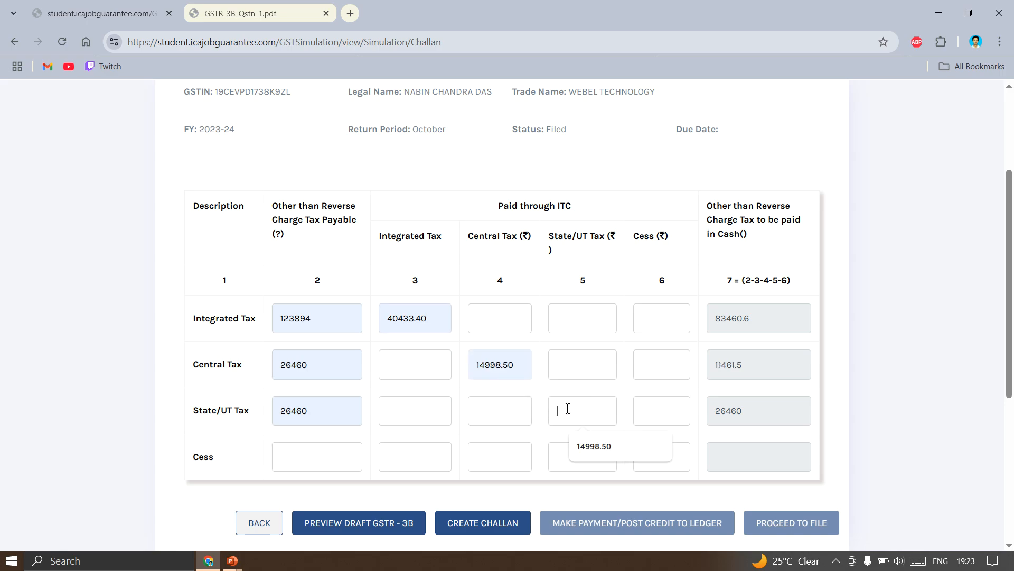
left_click(593, 442)
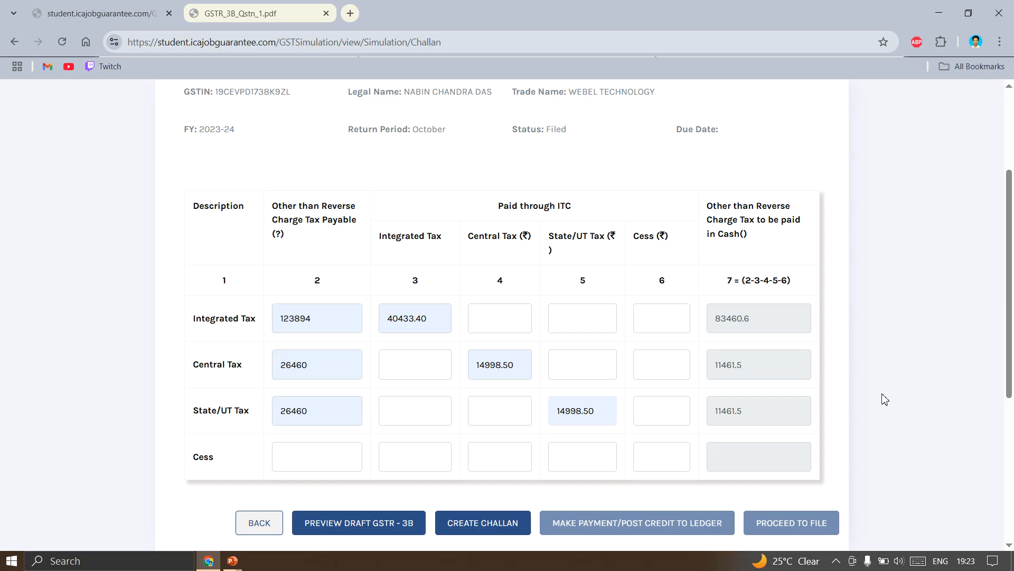
Create the challan from the entered tax amounts and acknowledge the save message.
scroll(726, 376, "down", 2)
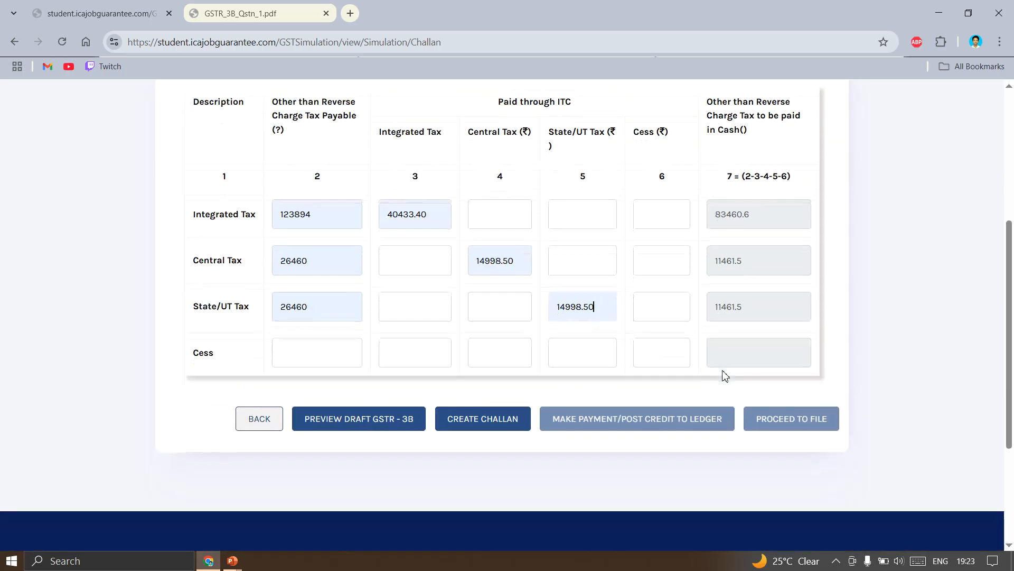
left_click(487, 418)
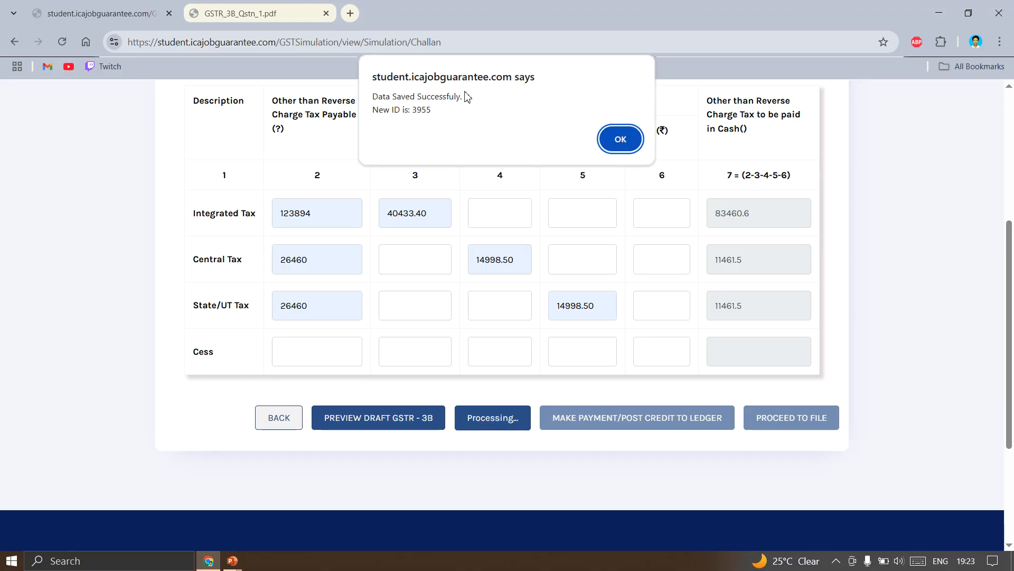
left_click(620, 138)
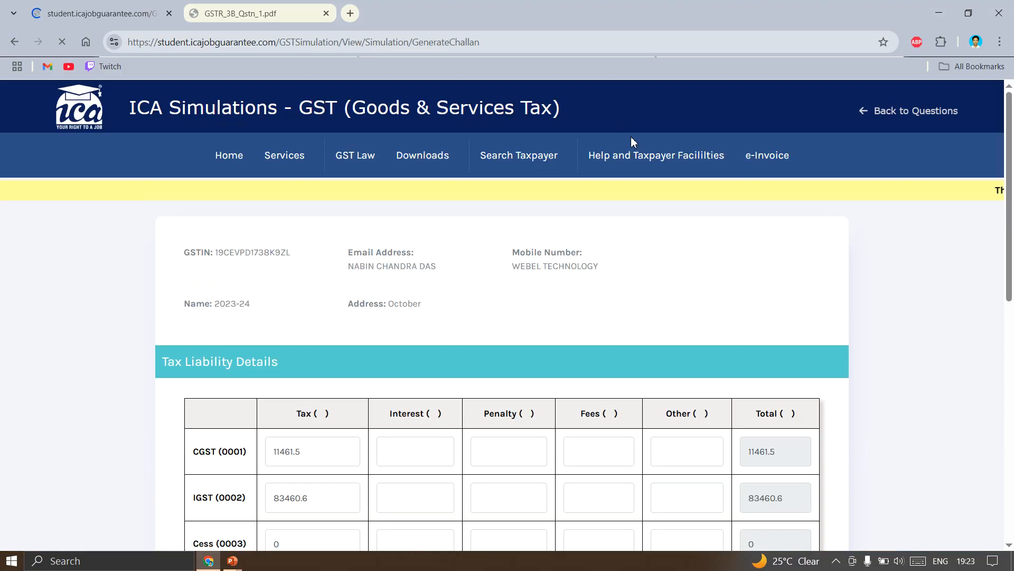
Make the challan payment by E-Payment with ICICI BANK LIMITED as the preferred bank and acknowledge the save message.
scroll(641, 379, "down", 7)
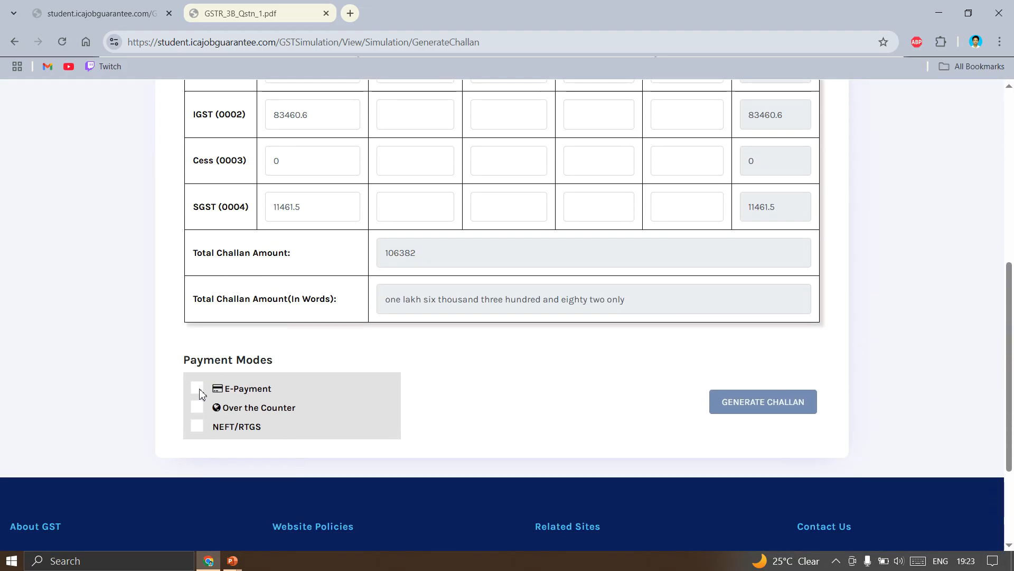
left_click(200, 391)
scroll(375, 394, "down", 2)
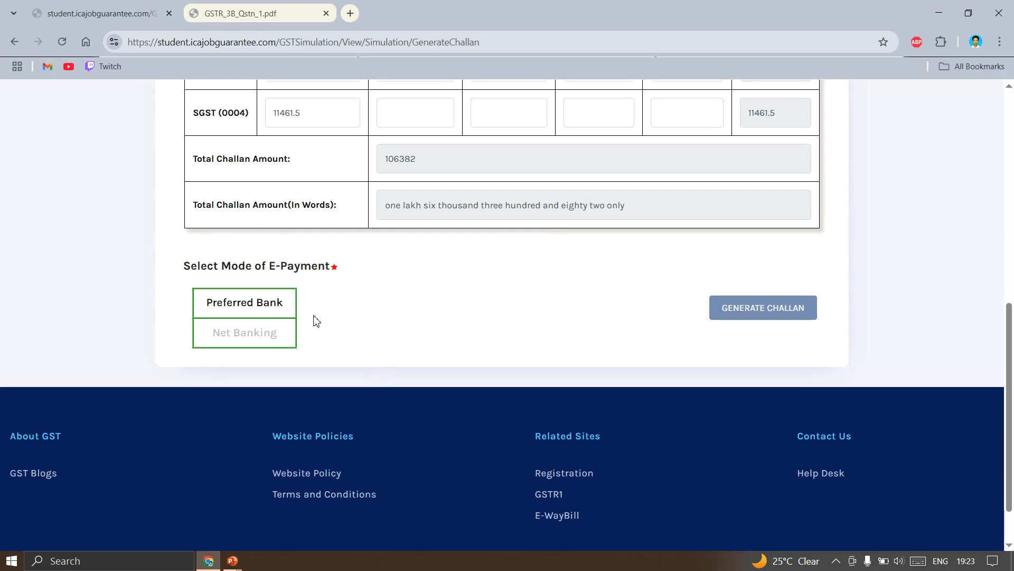
left_click(259, 302)
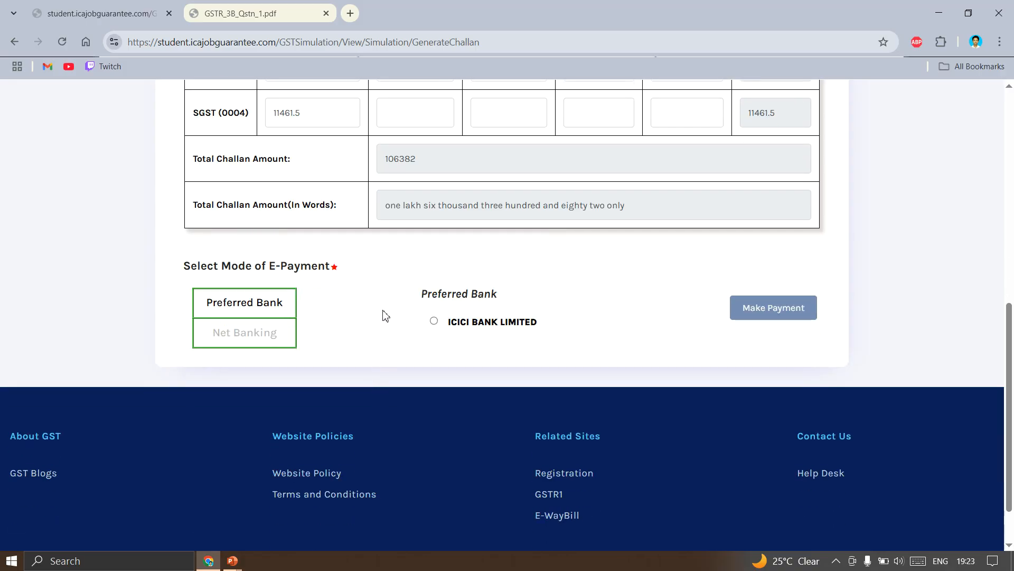
left_click(434, 322)
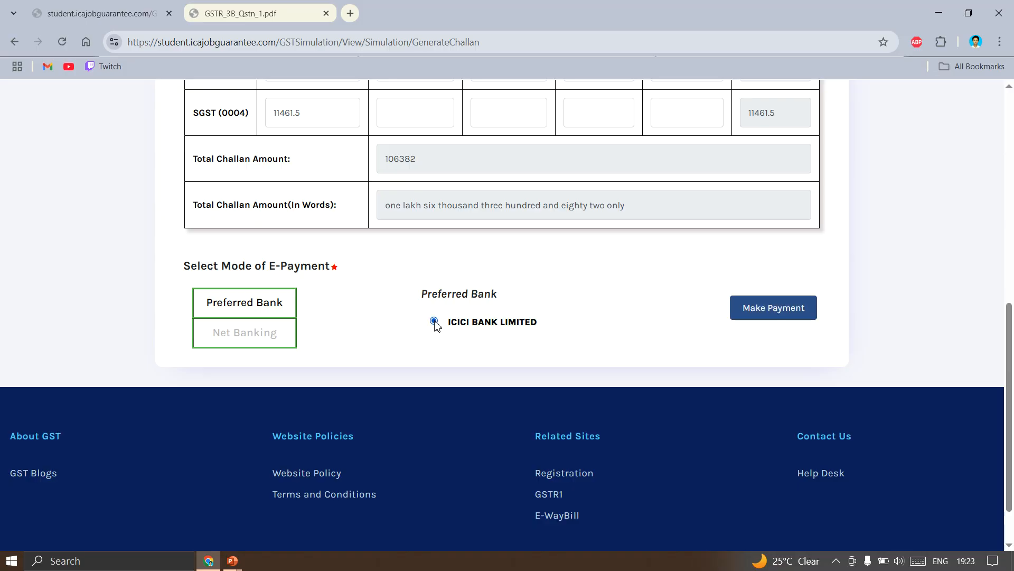
left_click(775, 300)
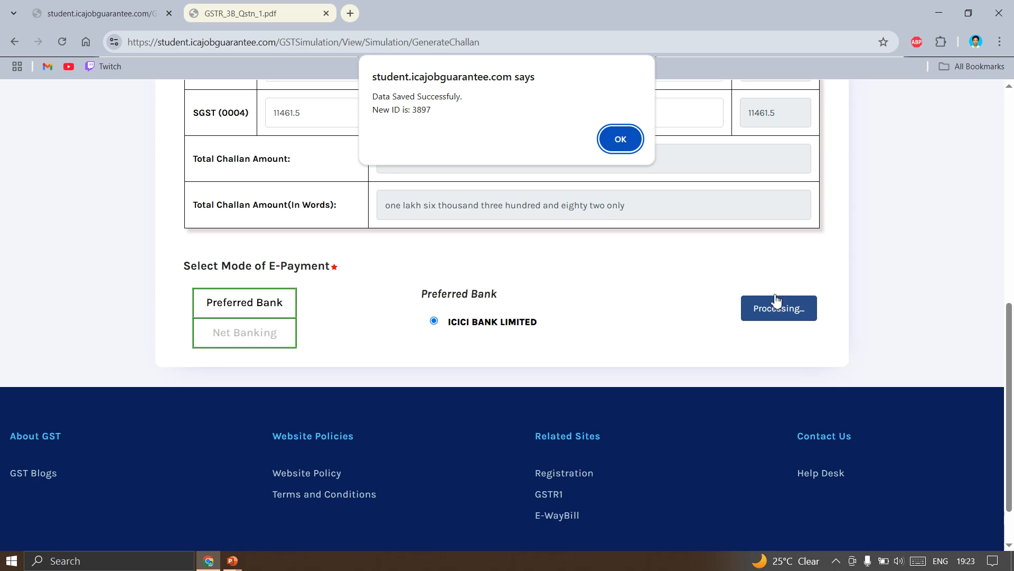
left_click(623, 137)
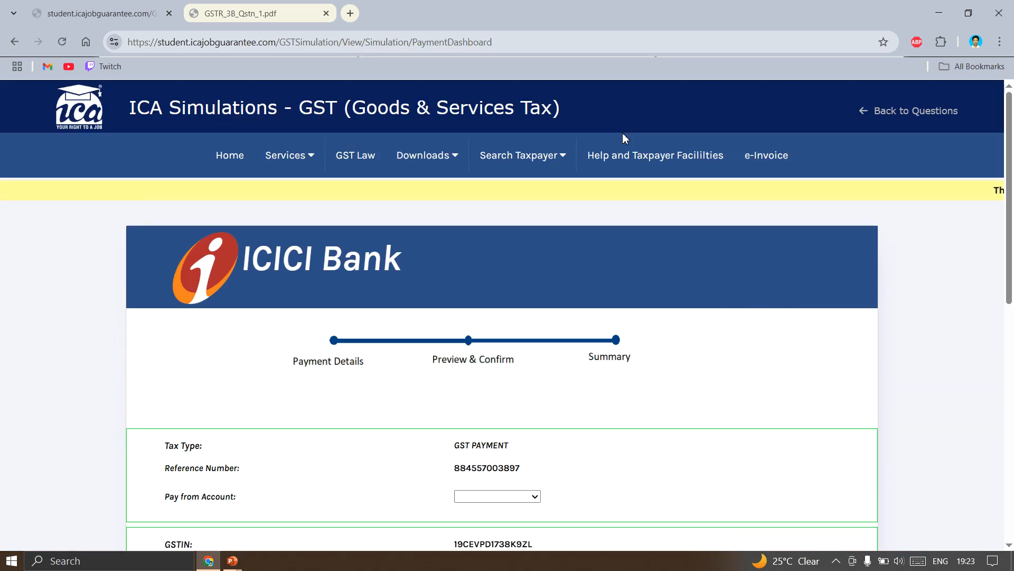
Select the ICICI account to pay from, choose One Time Password authentication, and continue to OTP validation.
scroll(779, 429, "down", 4)
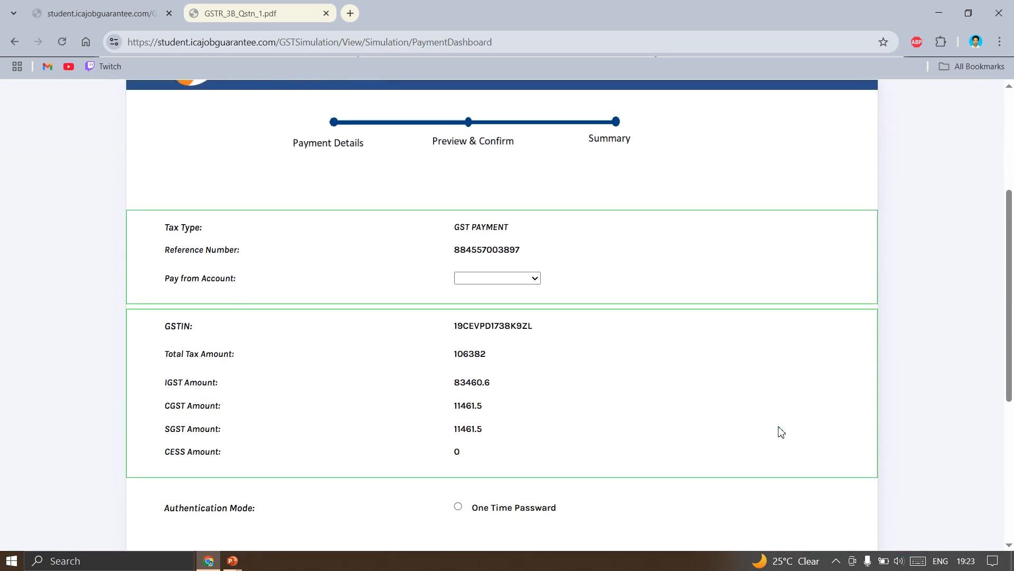
left_click(530, 279)
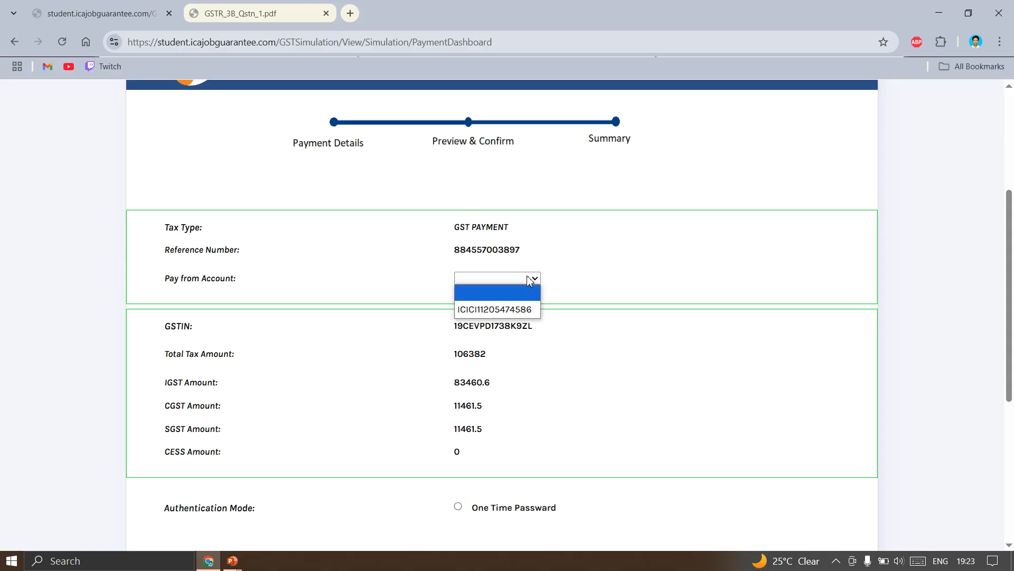
left_click(478, 309)
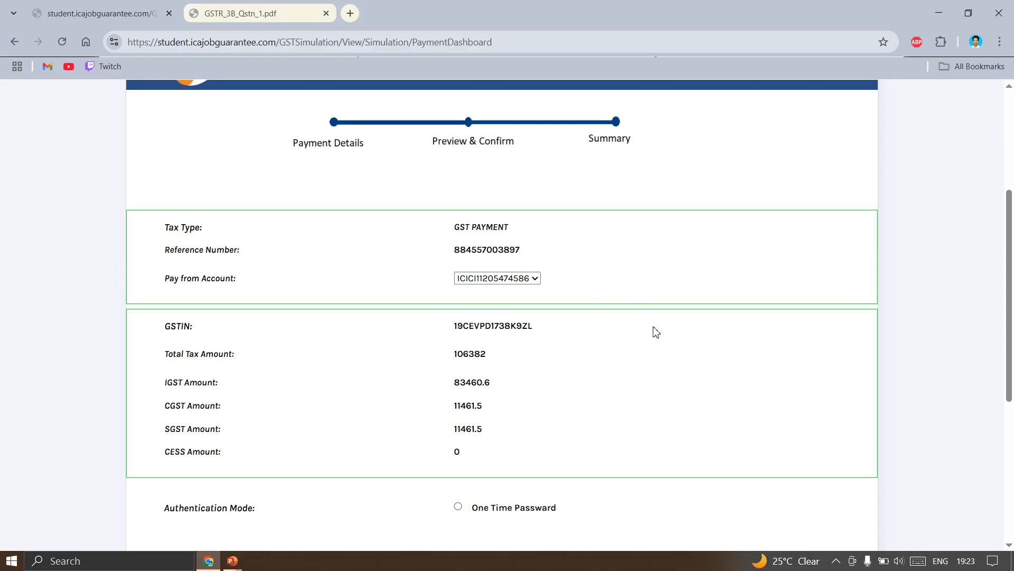
scroll(652, 348, "down", 3)
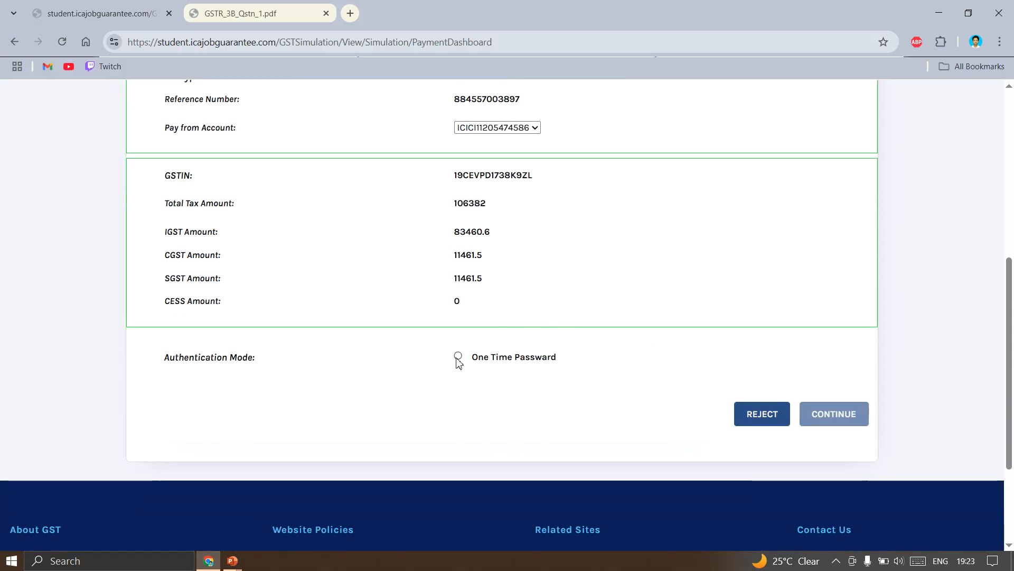
left_click(458, 357)
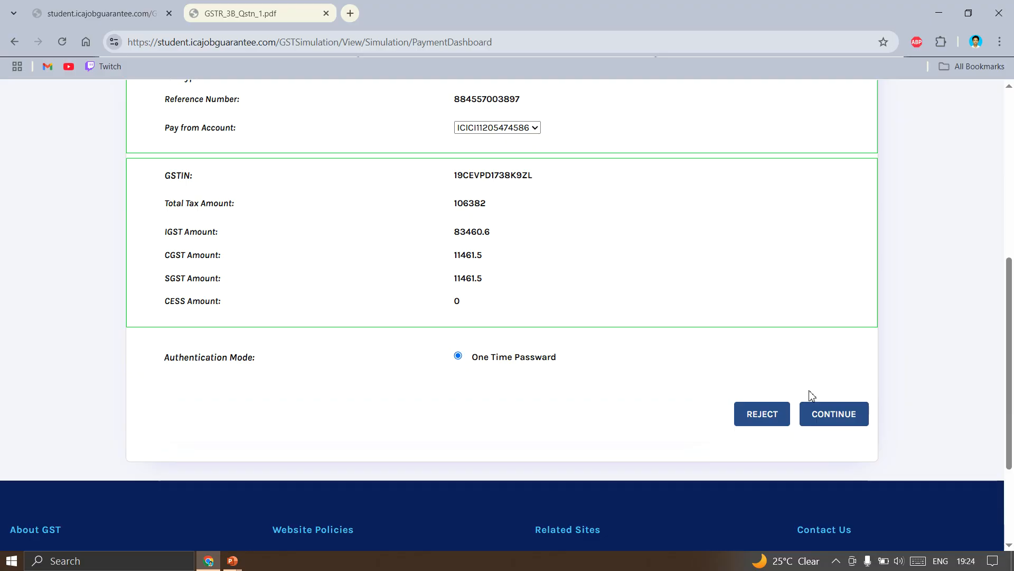
left_click(841, 413)
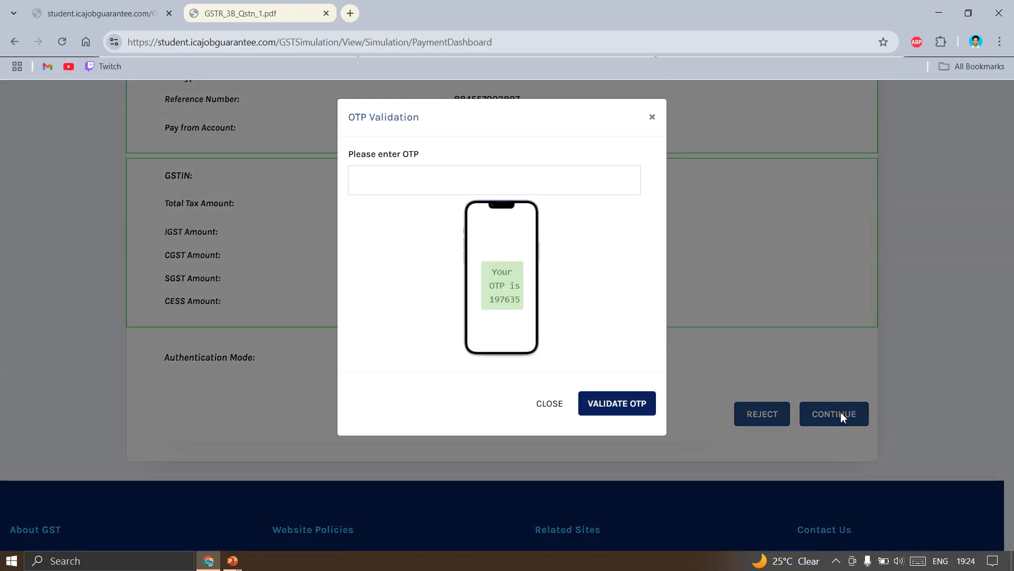
Enter and validate the one-time password for the bank payment, then continue from the payment summary back to the return.
left_click(389, 176)
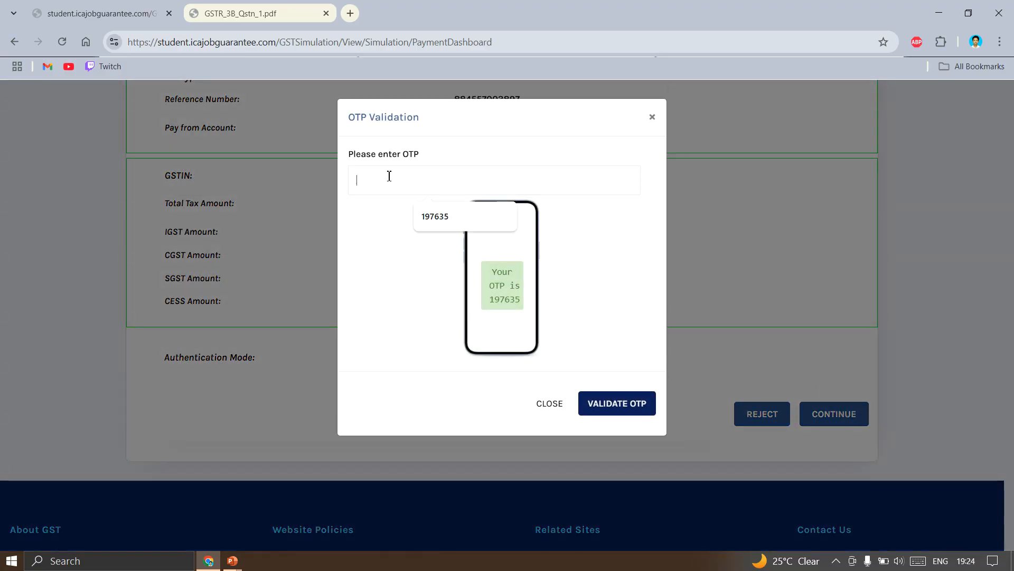
left_click(437, 218)
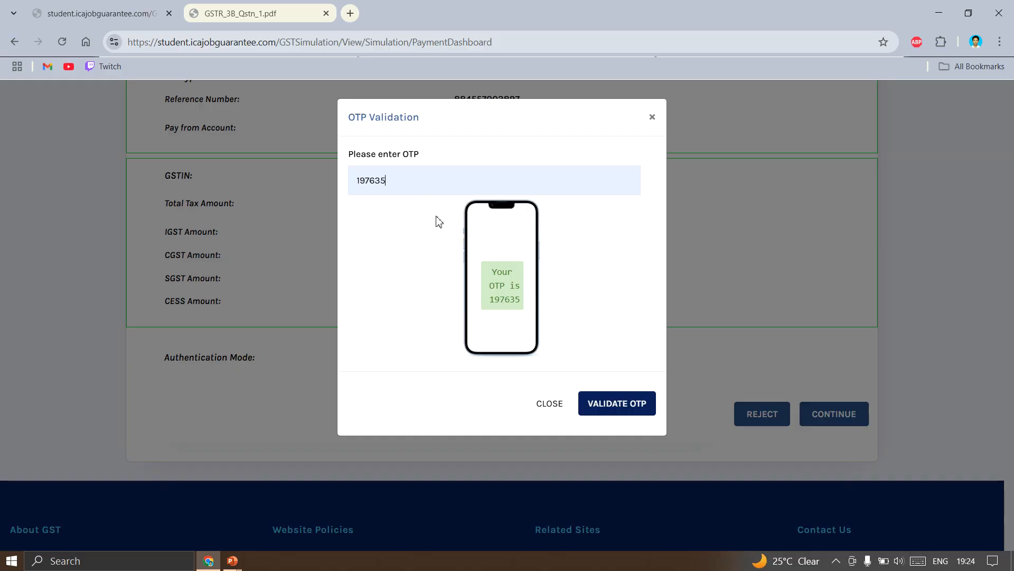
left_click(607, 403)
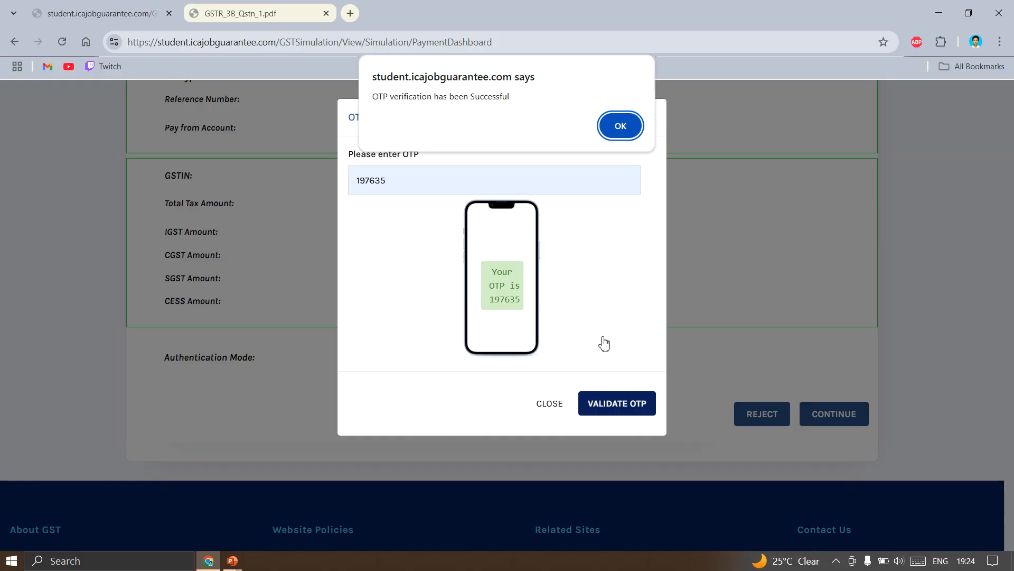
left_click(621, 125)
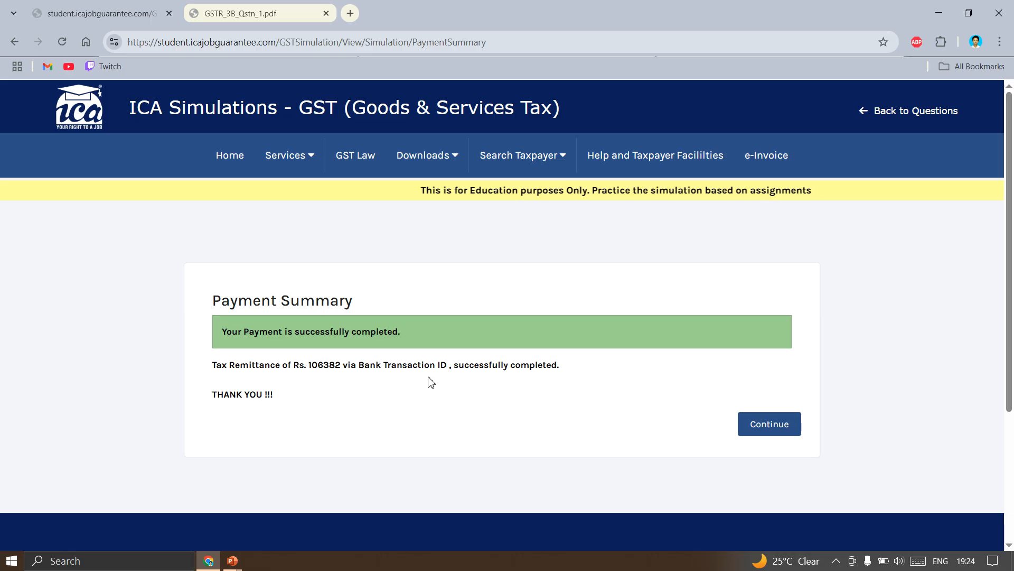
left_click(781, 425)
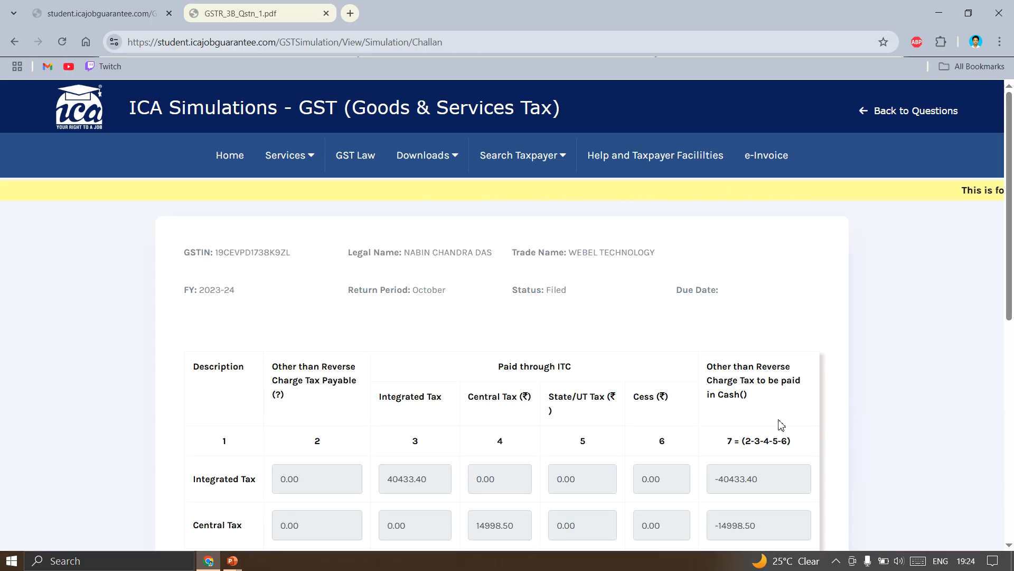
Post the payment and credit to the ledger, agree to the irreversible credit utilization, and acknowledge the offset message.
scroll(781, 425, "down", 5)
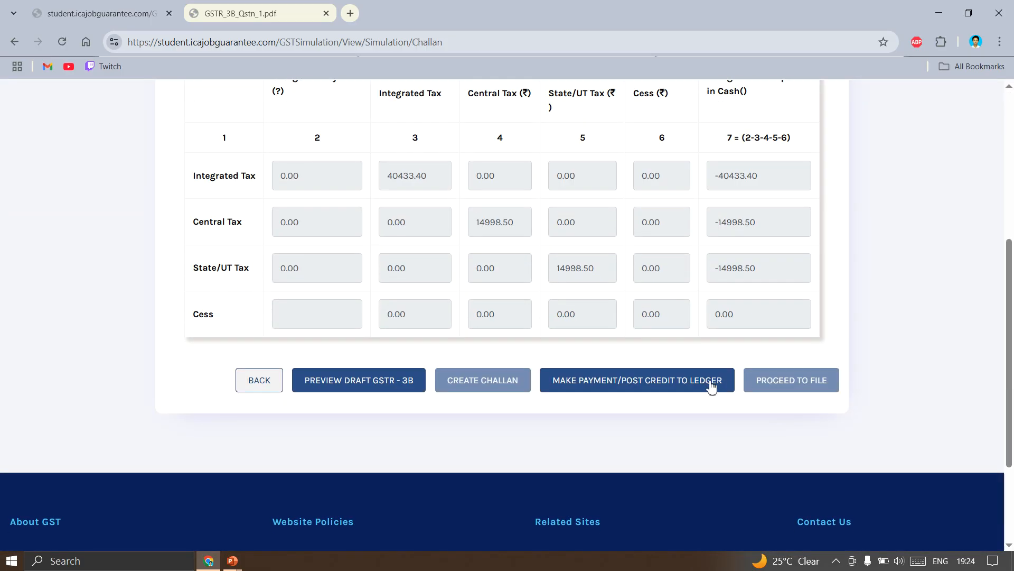
left_click(635, 388)
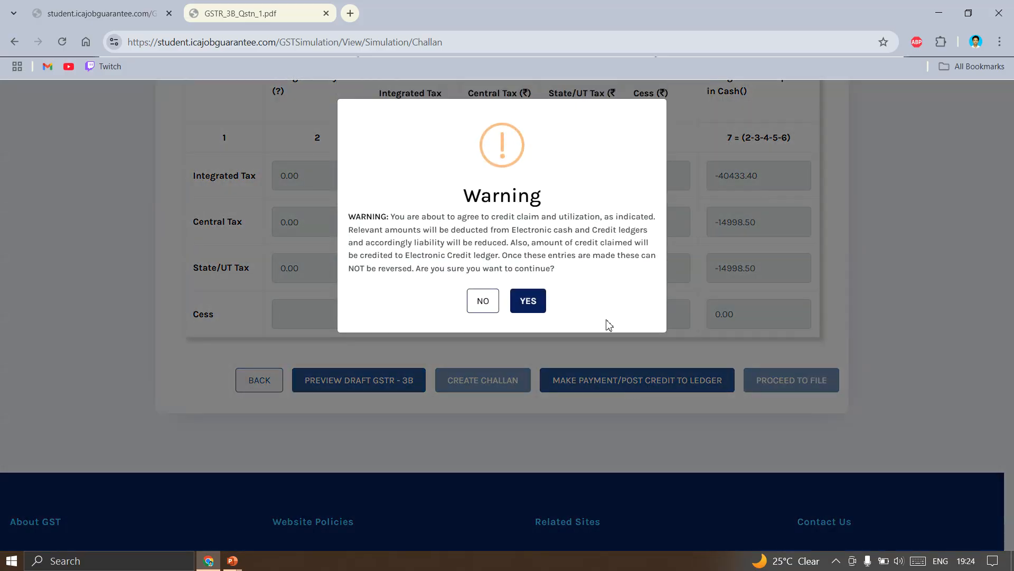
left_click(541, 302)
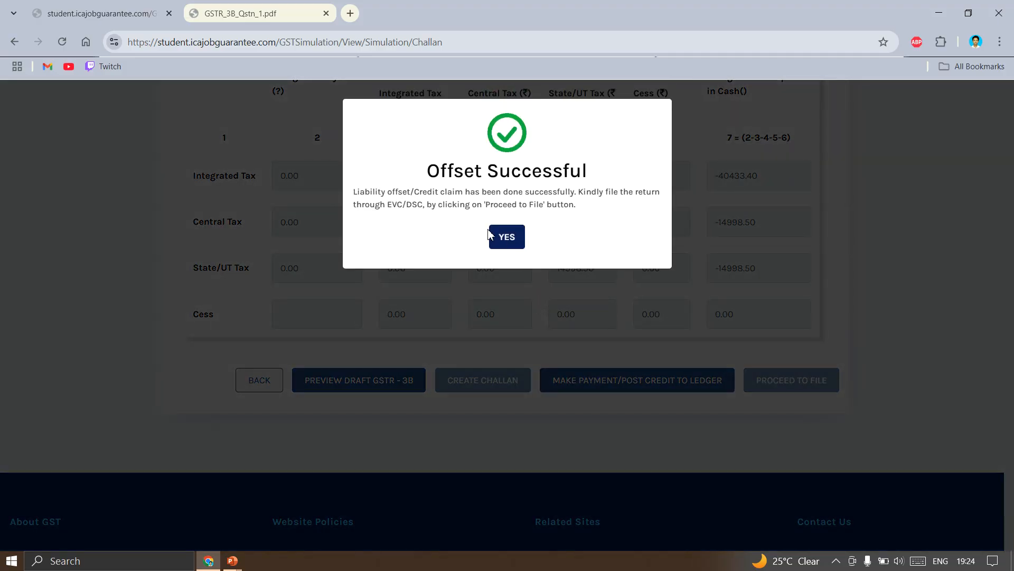
left_click(522, 243)
Proceed from the tax payment page to the Returns Filing page for GSTR-3B.
scroll(687, 410, "down", 5)
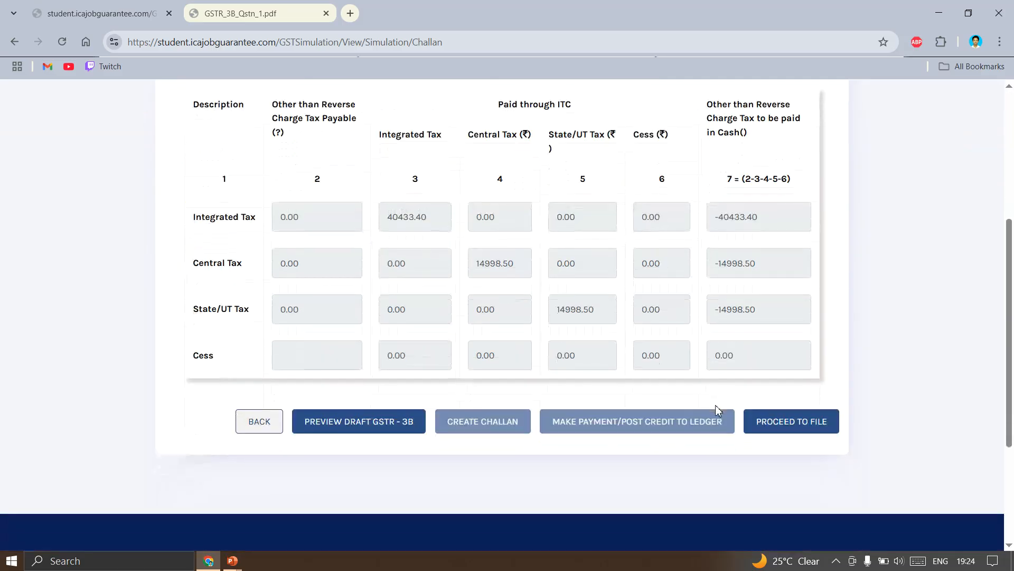
scroll(719, 409, "down", 2)
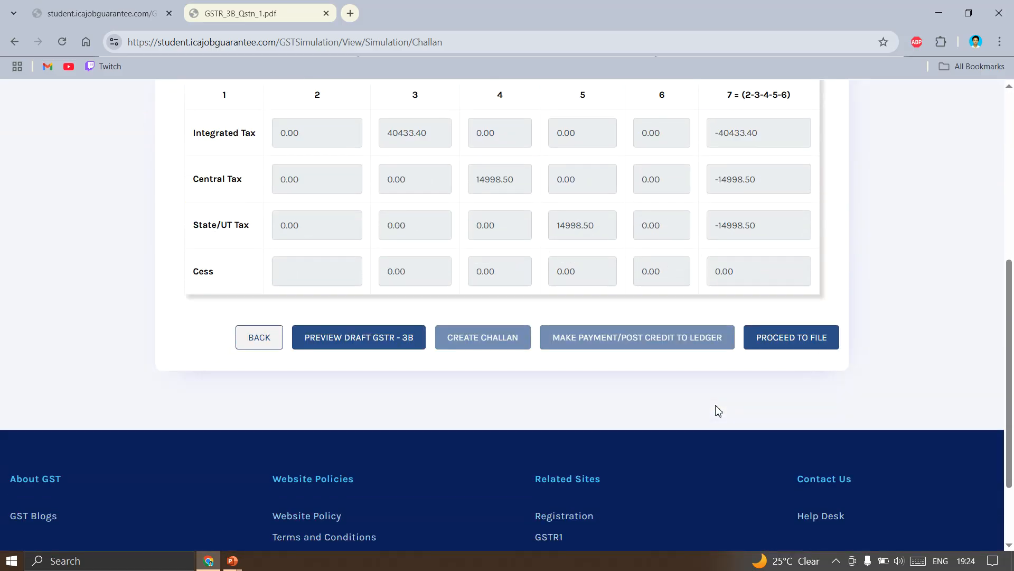
left_click(798, 342)
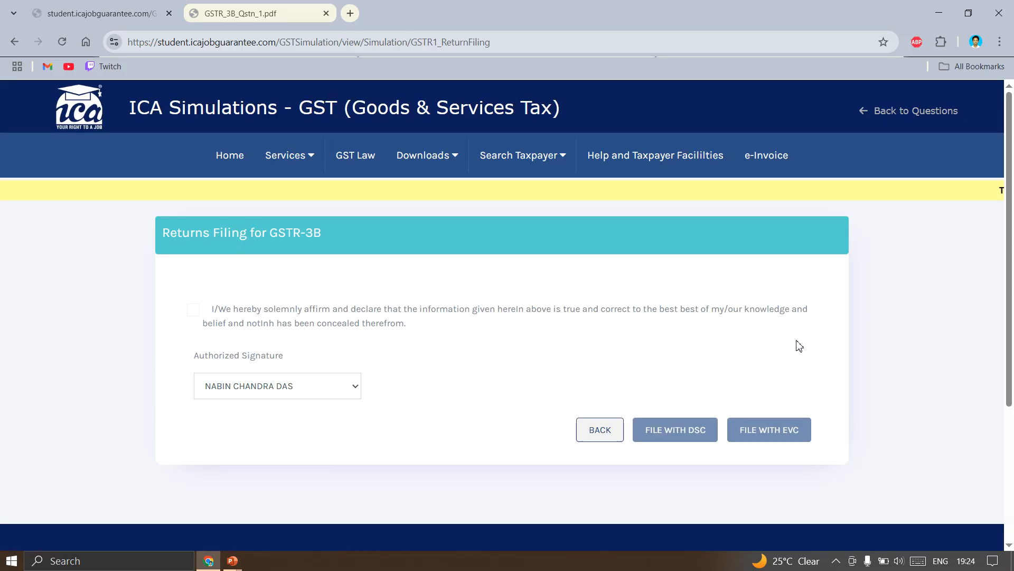
Affirm the declaration that the return's information is true and choose to file GSTR-3B with EVC.
left_click(194, 310)
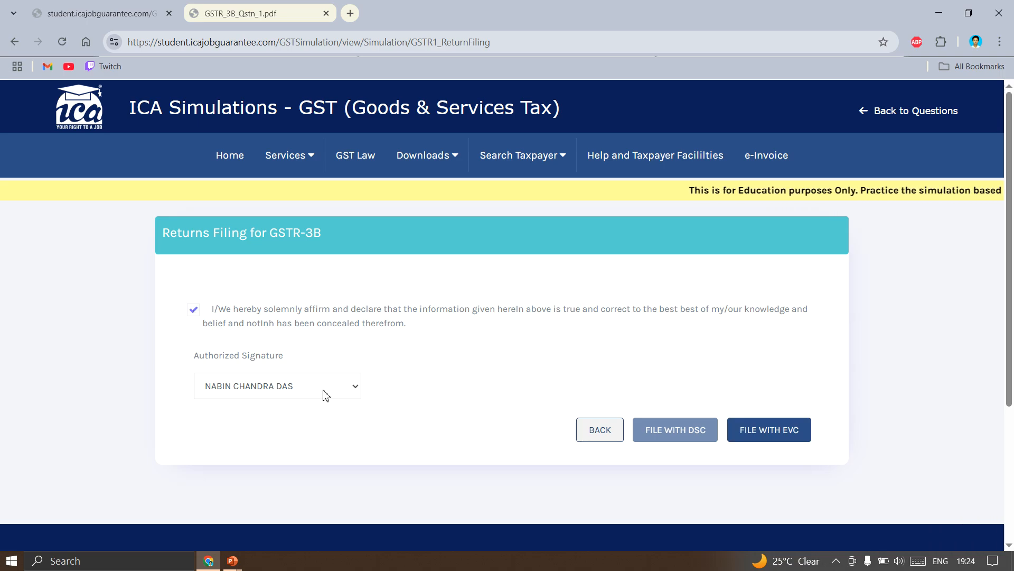
left_click(781, 436)
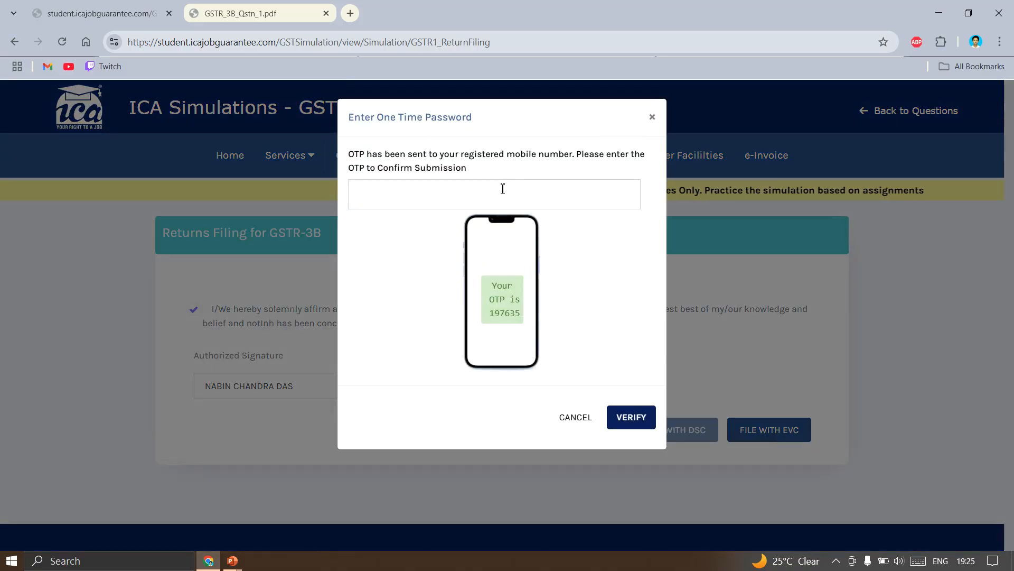
Enter and verify the one-time password to confirm the GSTR-3B submission, then return to the assignment questions.
left_click(486, 193)
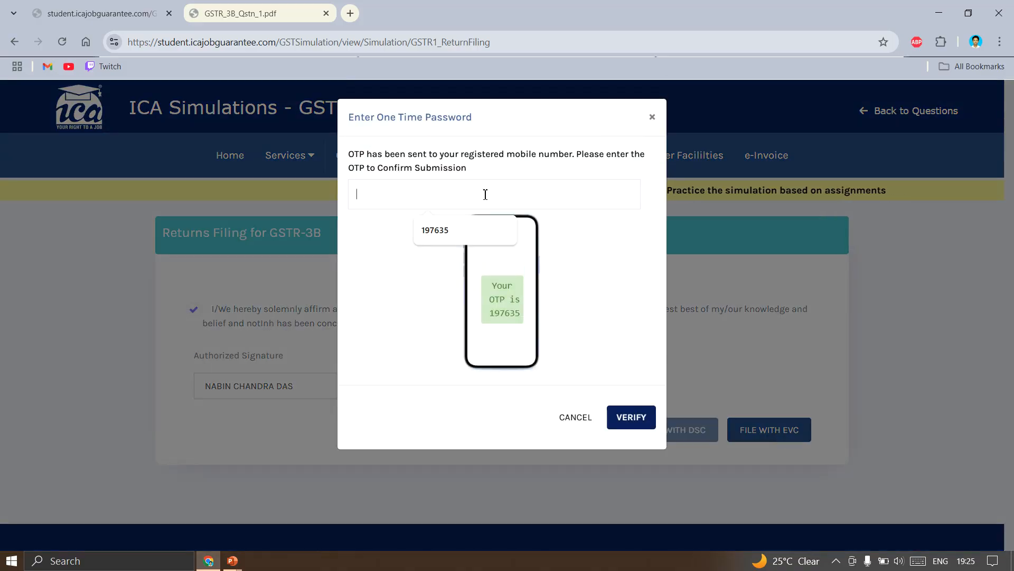
left_click(452, 229)
left_click(633, 418)
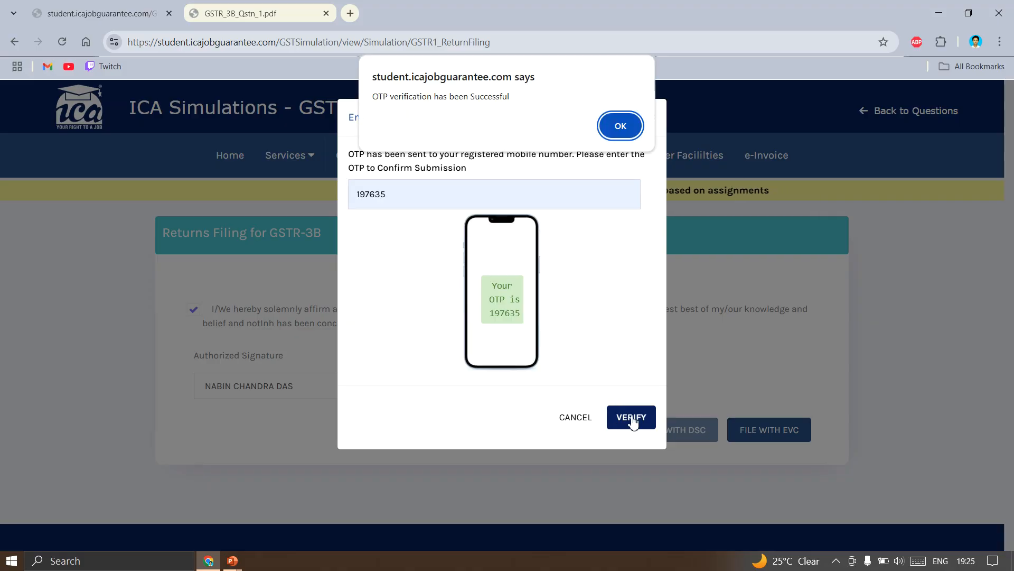
left_click(621, 120)
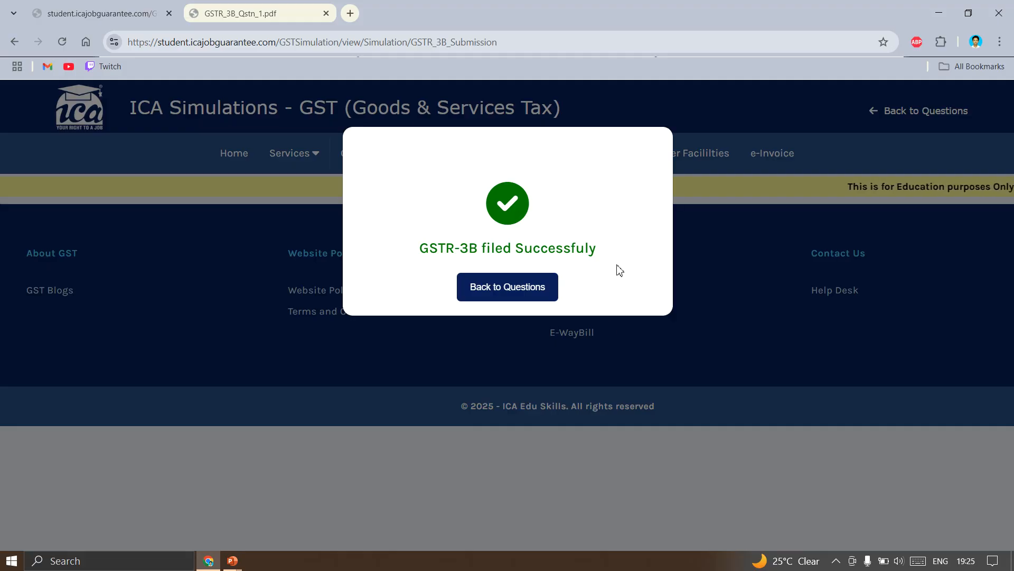
left_click(523, 285)
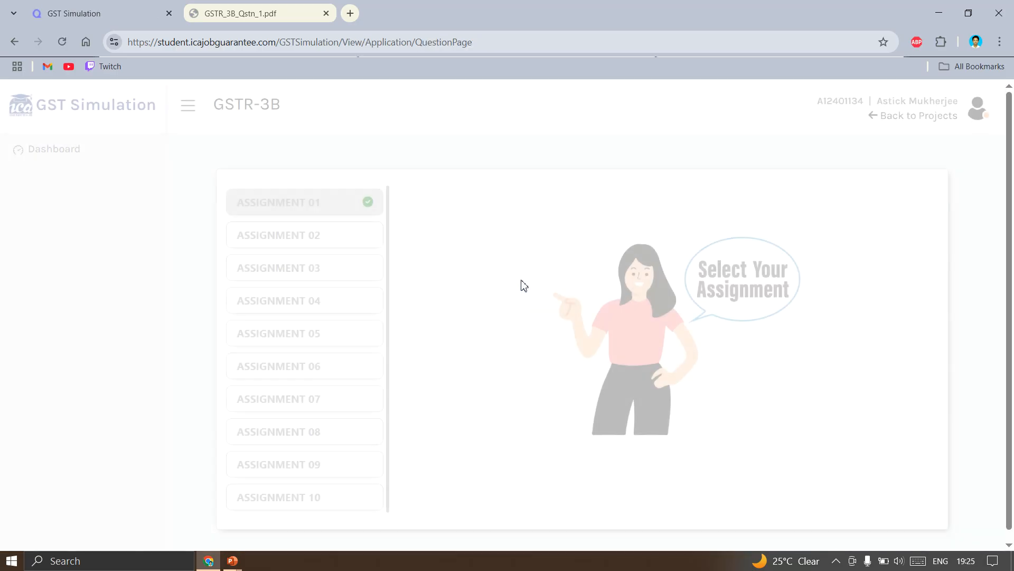